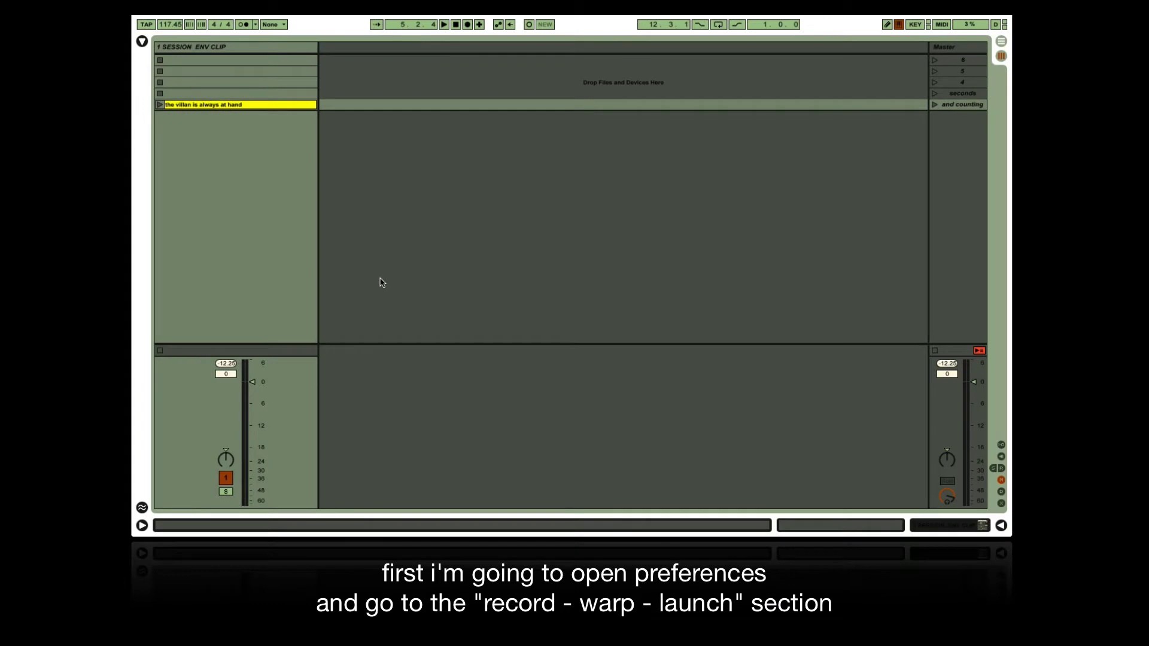
Step: Set Record Session automation in to Armed Tracks in the Record/Warp/Launch preferences
key("super+comma")
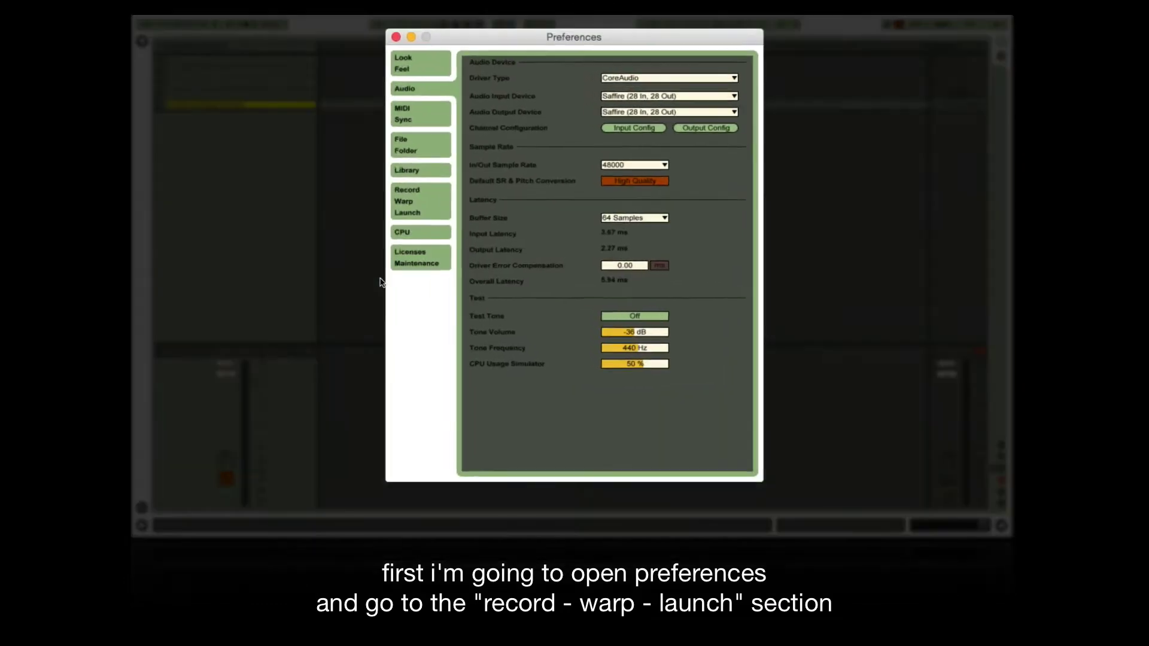
left_click(410, 203)
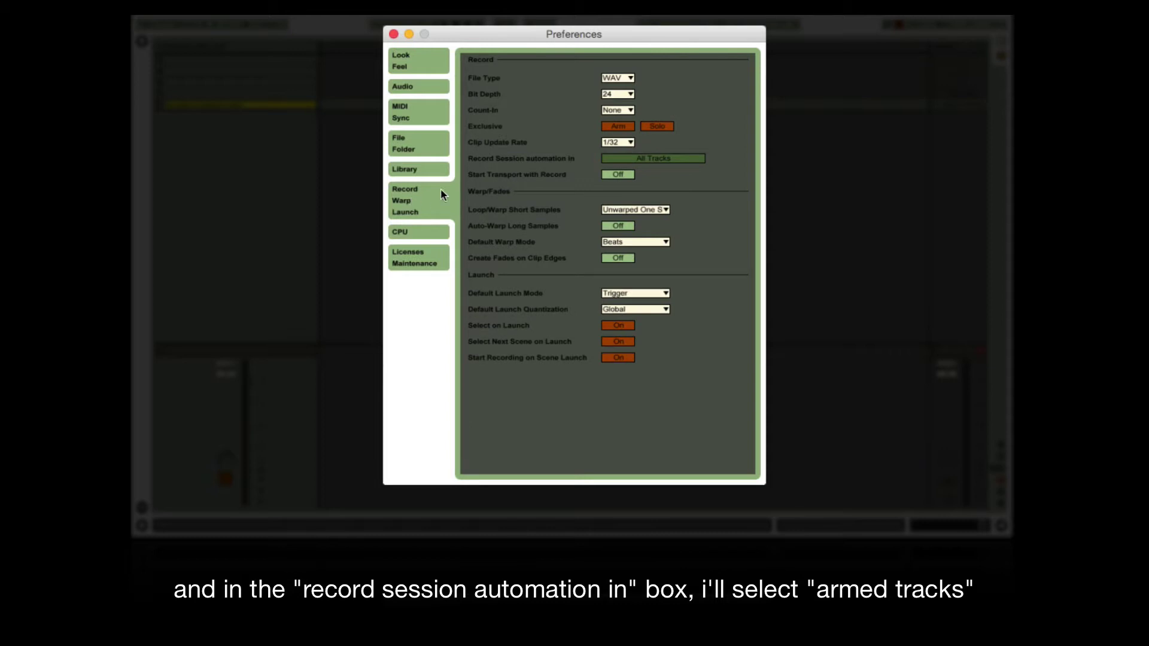
left_click(603, 159)
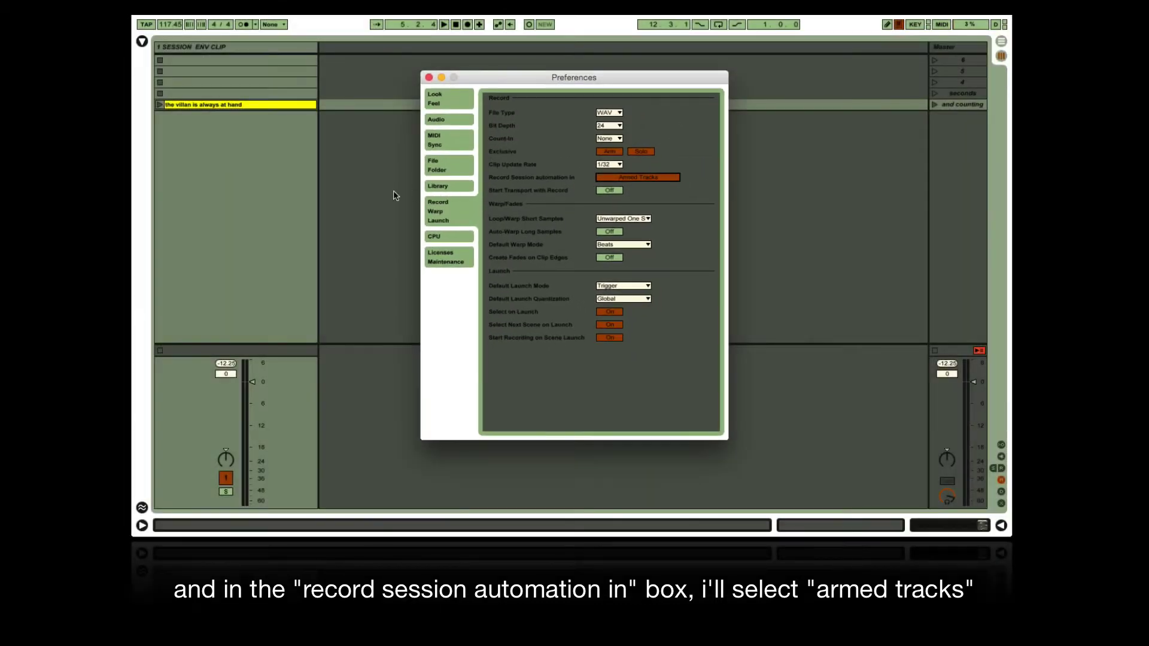
key("super+comma")
Step: Set the first track's Audio From input to Ext. In, then hide In/Out
key("super+alt+i")
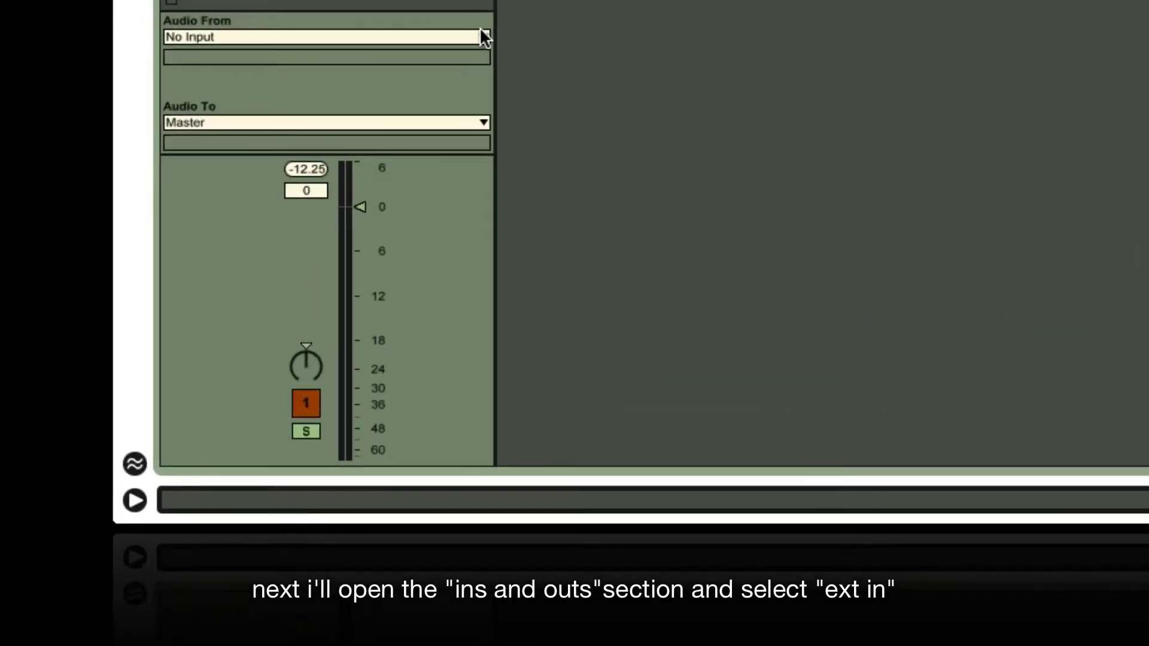
left_click(431, 114)
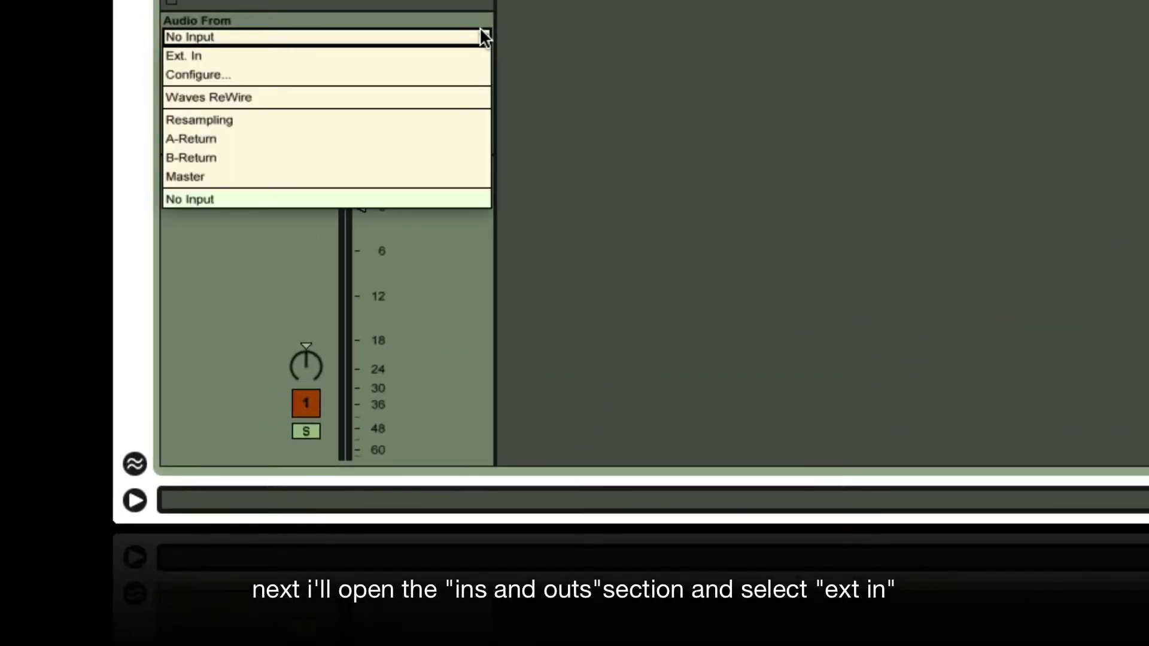
left_click(425, 55)
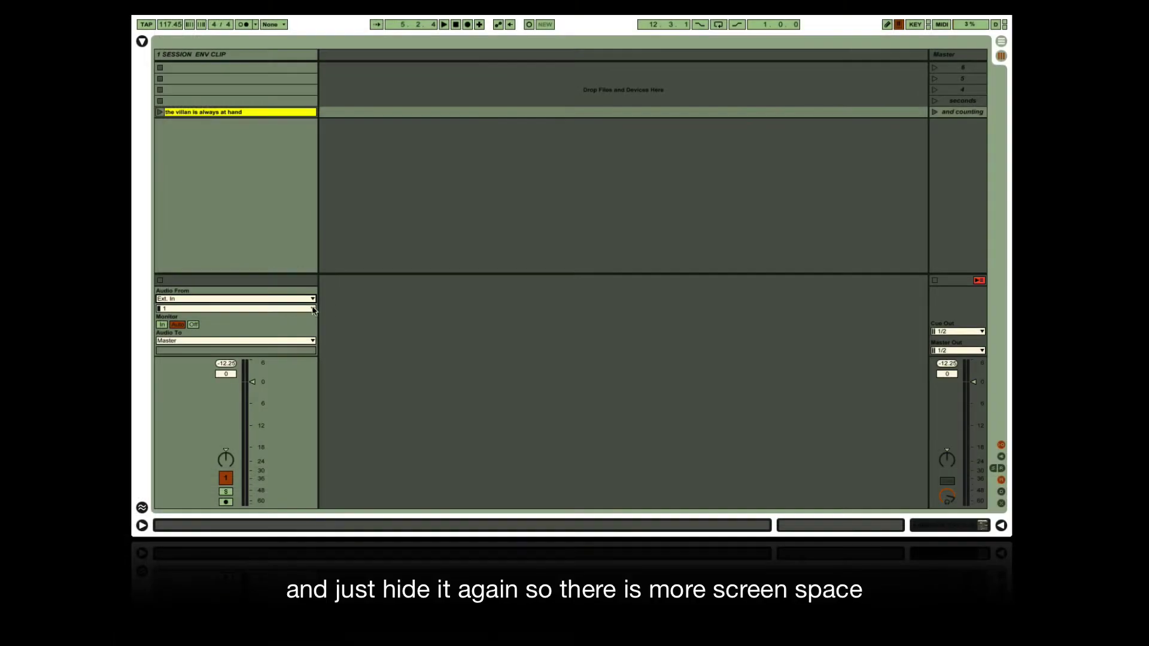
key("alt+super+i")
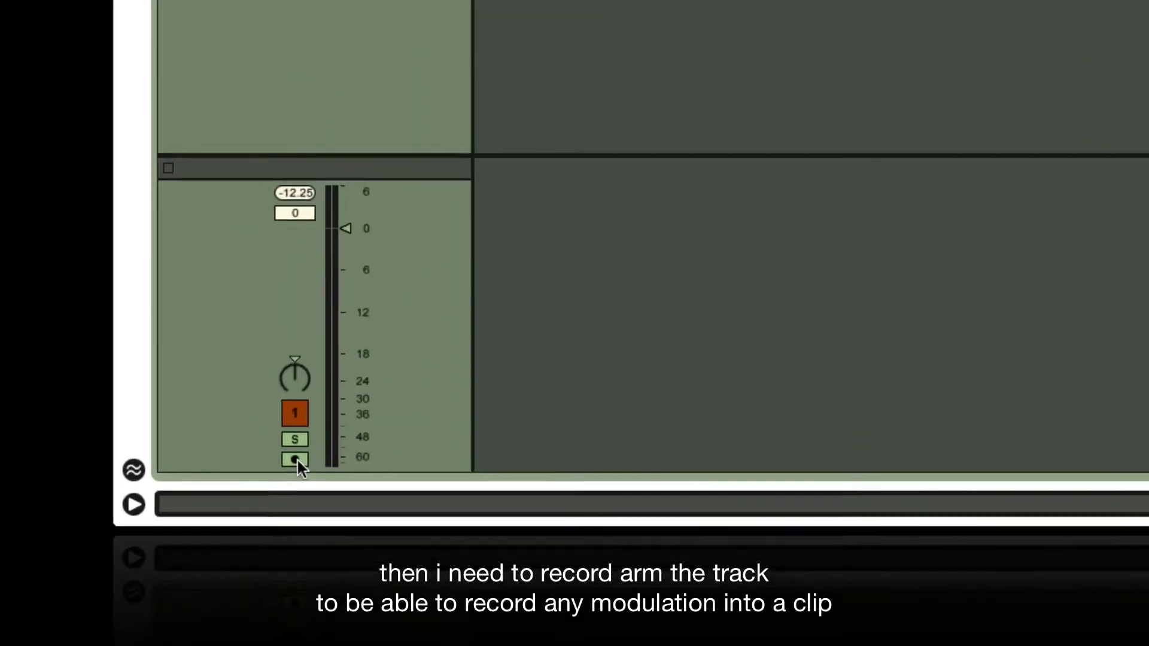
Step: Record-arm the first track, turn on Session Record, and open the clip in Clip View
left_click(226, 502)
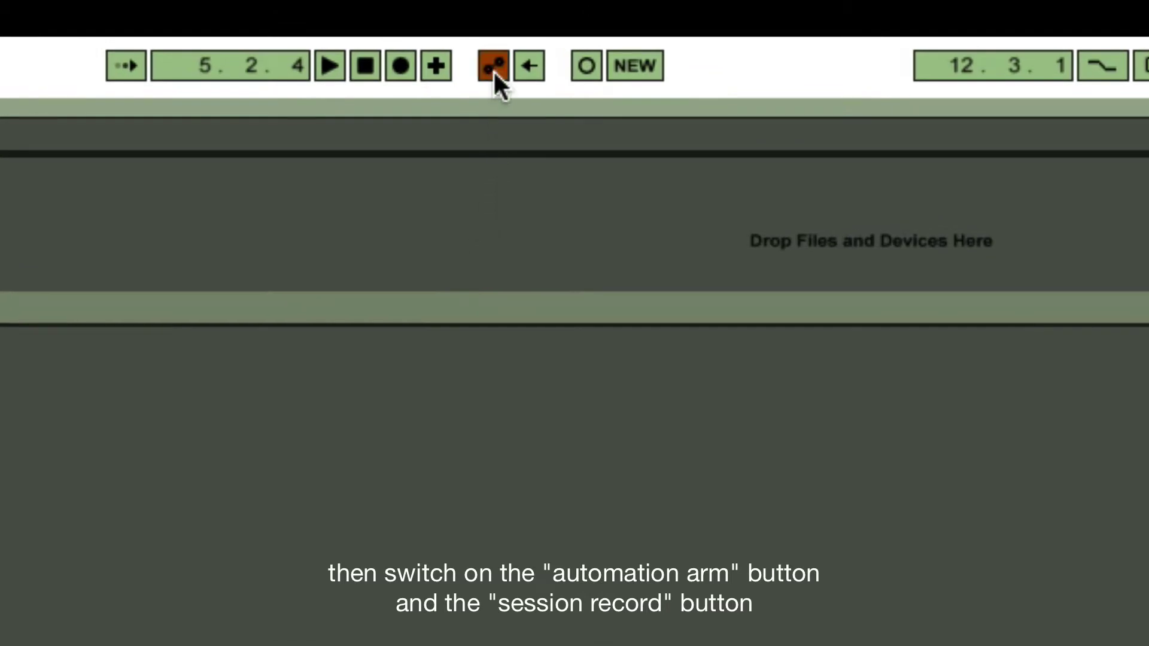
left_click(591, 66)
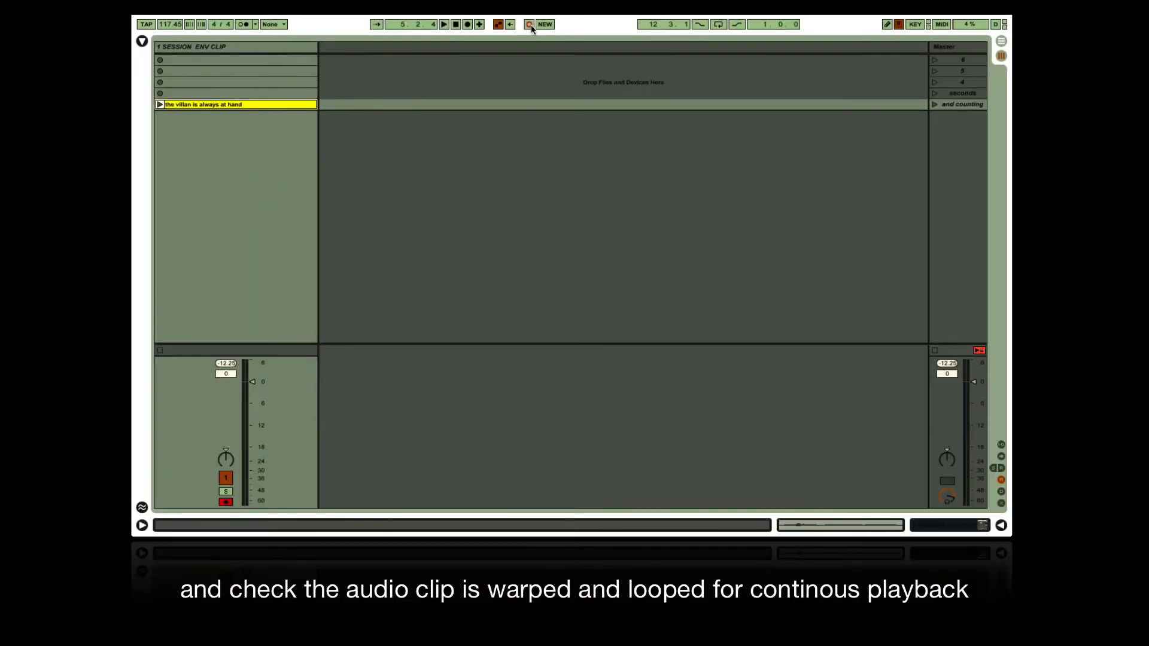
double_click(279, 106)
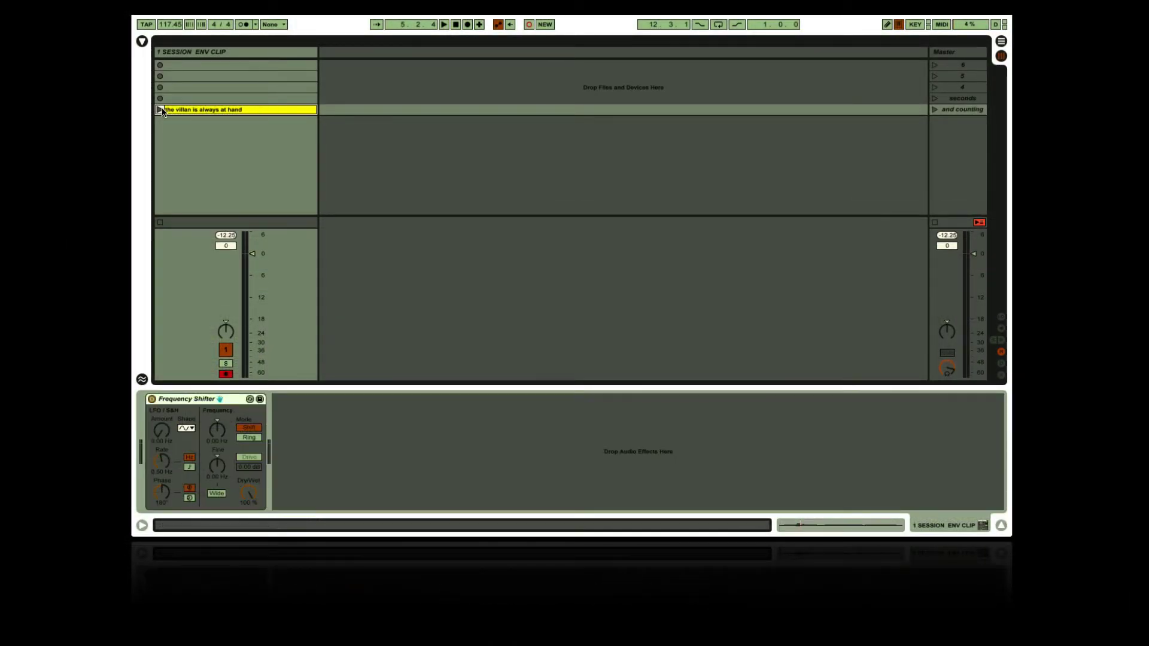
Step: Launch the clip and record a Frequency Shifter frequency sweep down to -343 Hz
left_click(160, 109)
left_click_drag(276, 251, 276, 267)
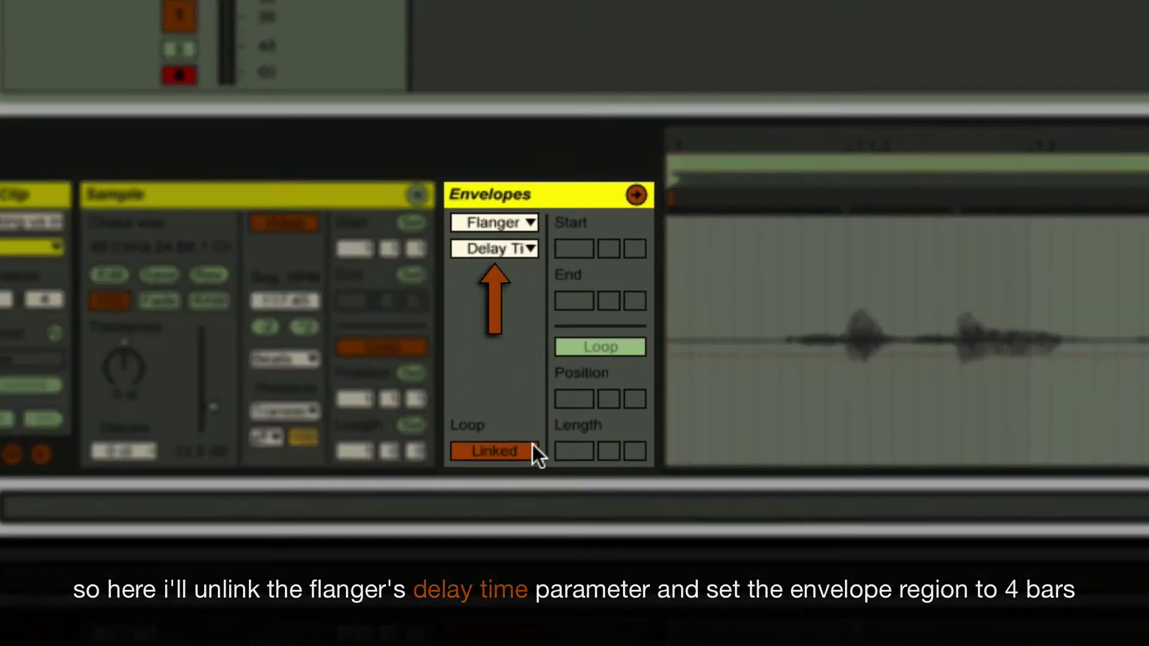
Step: Unlink the Flanger Delay Time envelope from the clip loop and set its length to 4 bars
left_click(526, 450)
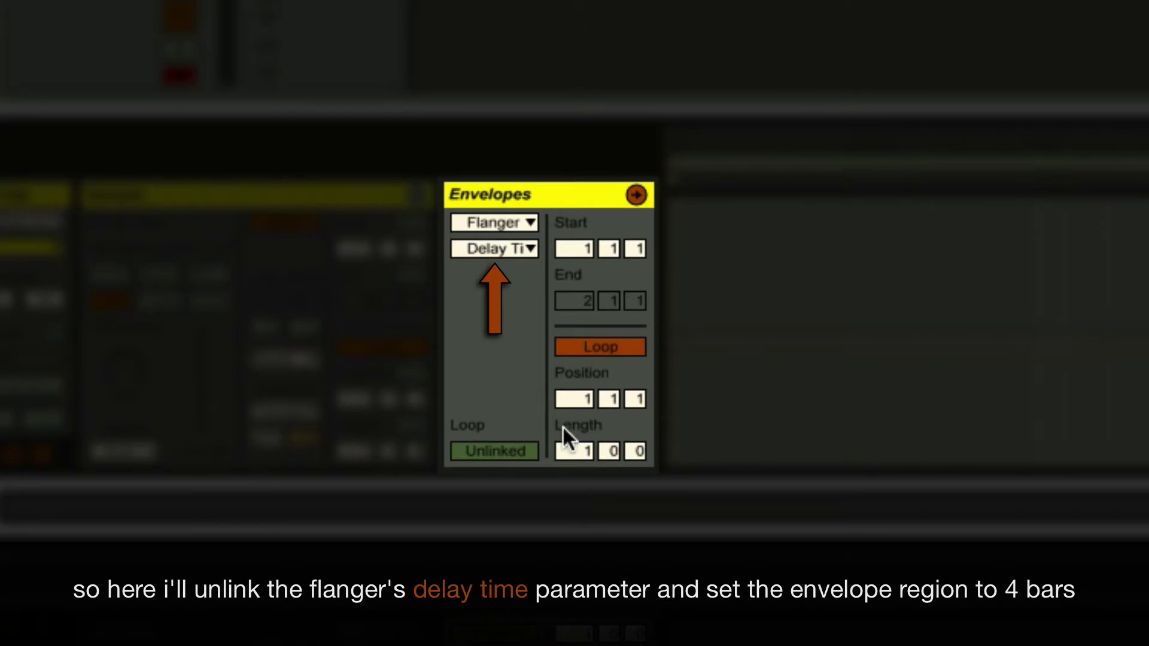
left_click(582, 449)
type("4")
key("Return")
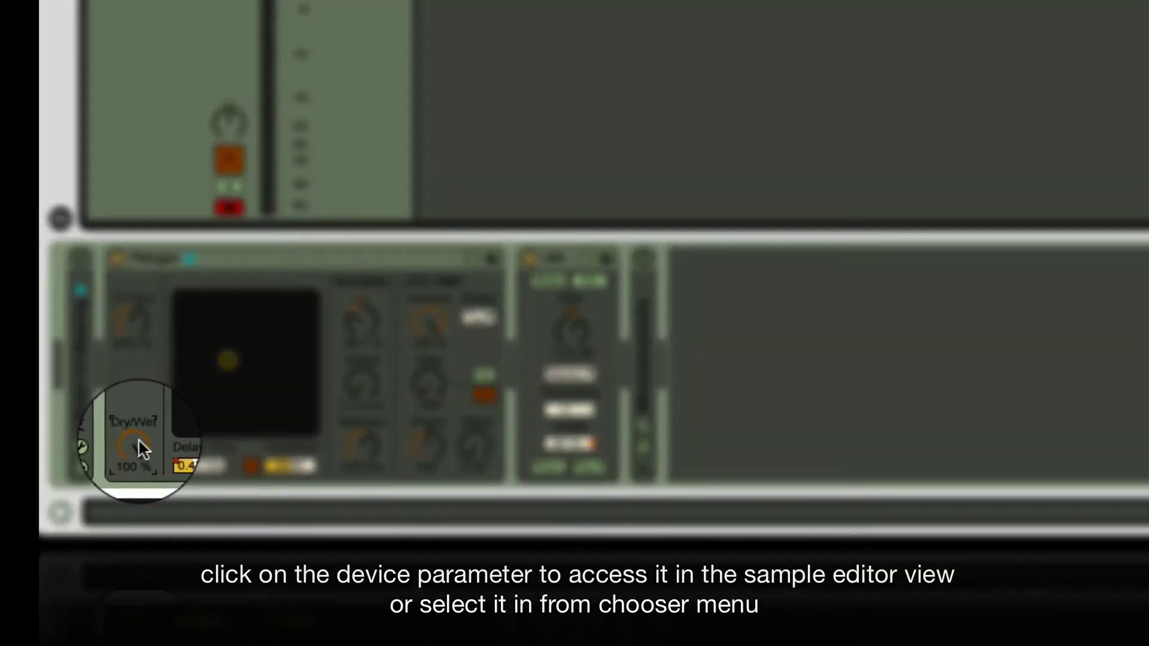
Step: Select the Flanger Dry/Wet knob to show its envelope and list the Flanger envelope parameters
left_click(180, 495)
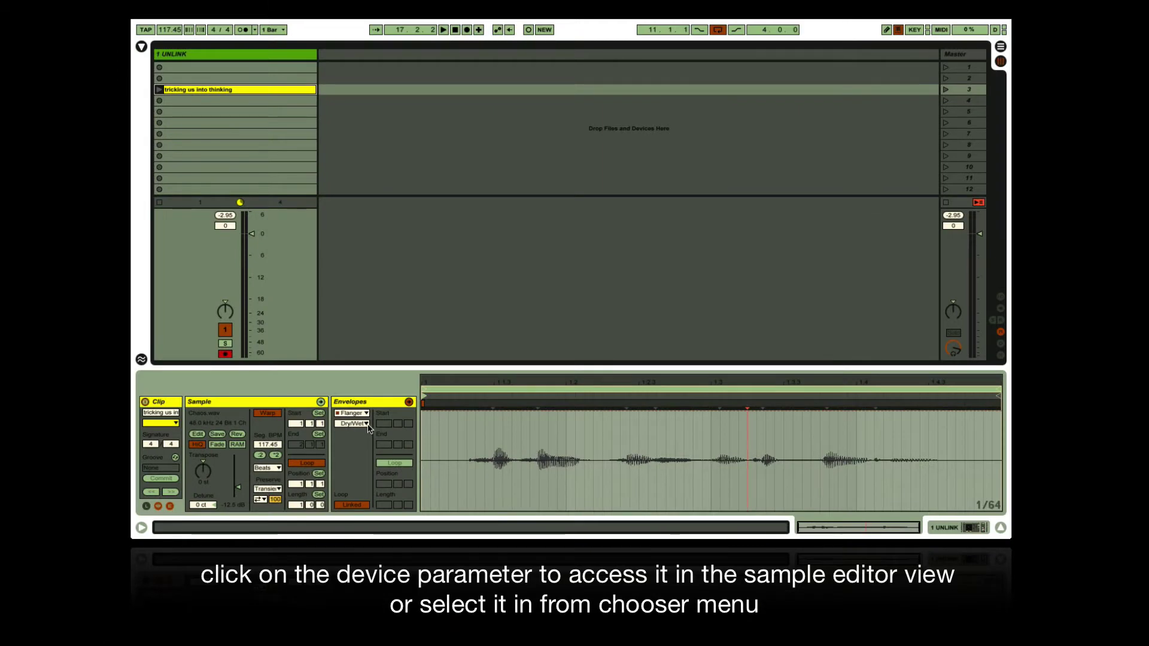
left_click(366, 425)
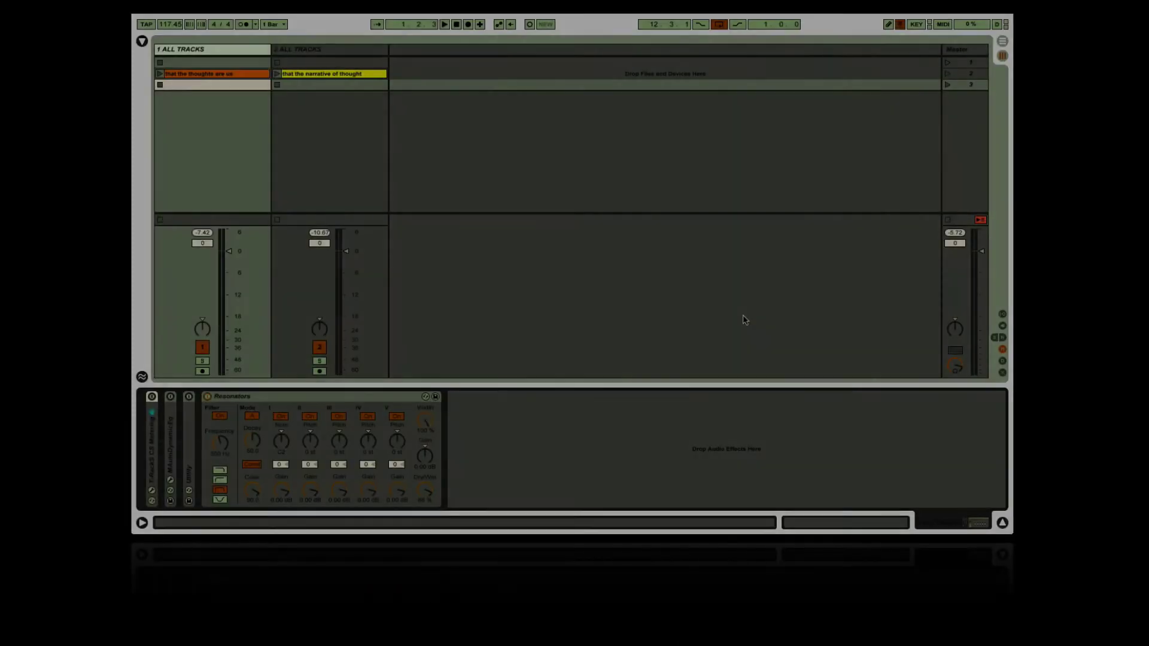
Step: Change Record Session automation in to All Tracks in Preferences
key("super+comma")
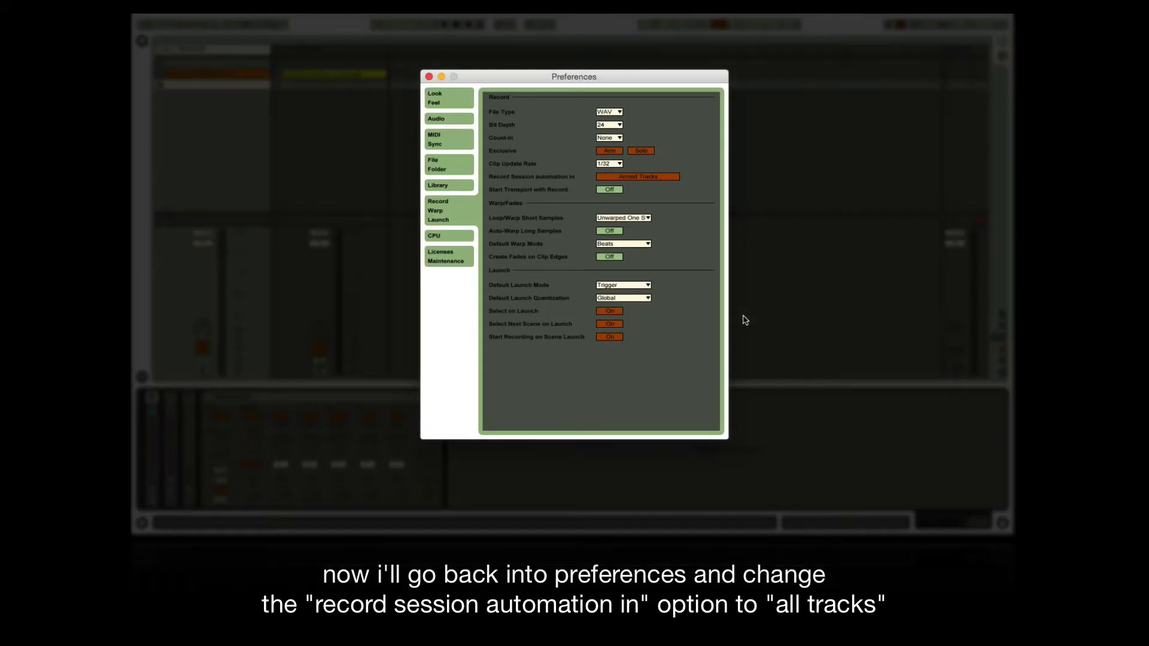
left_click(673, 177)
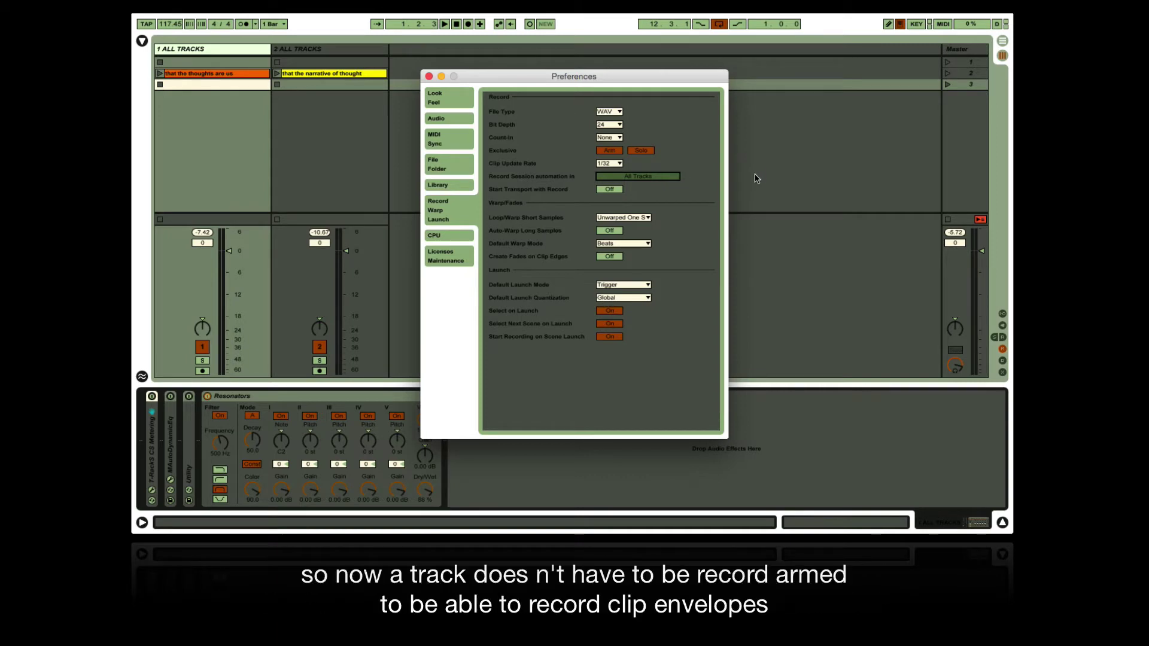
key("Escape")
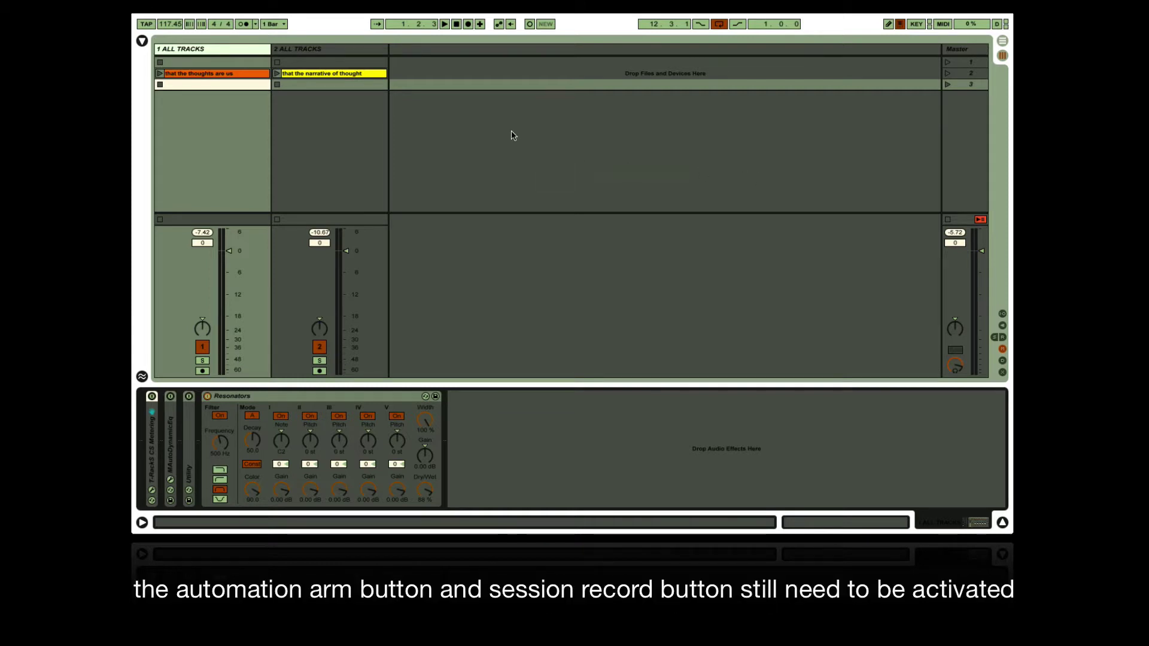
Step: With Session Record on, play track 1's clip and sweep track 2's Frequency Shifter to -5.40 kHz
left_click(530, 25)
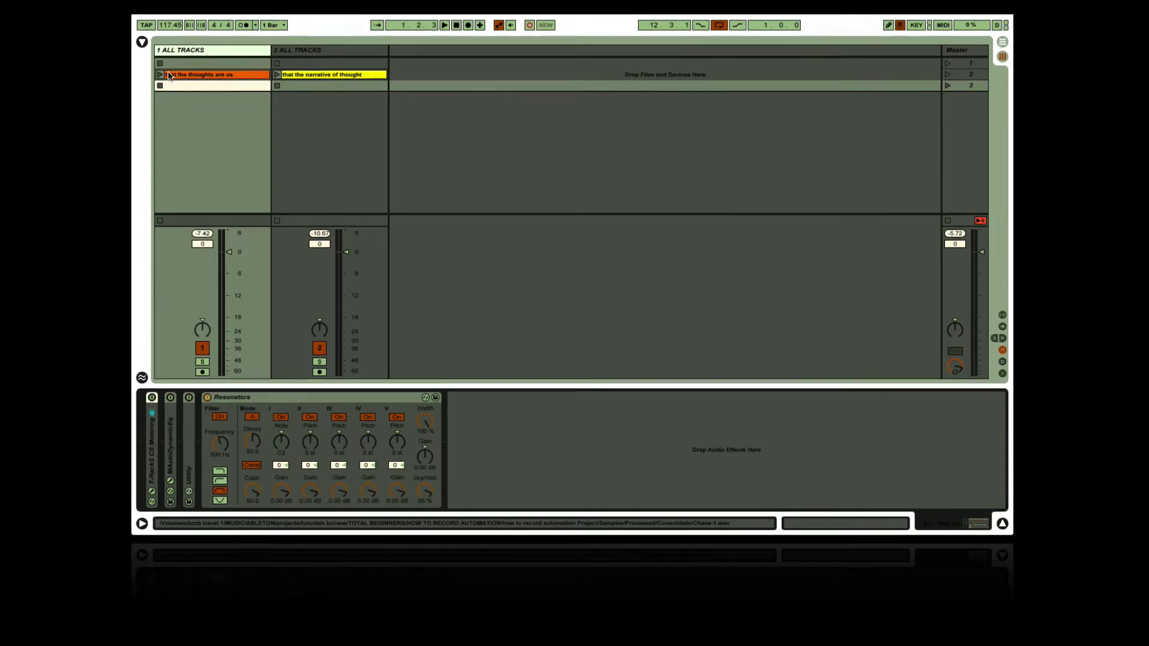
left_click(171, 73)
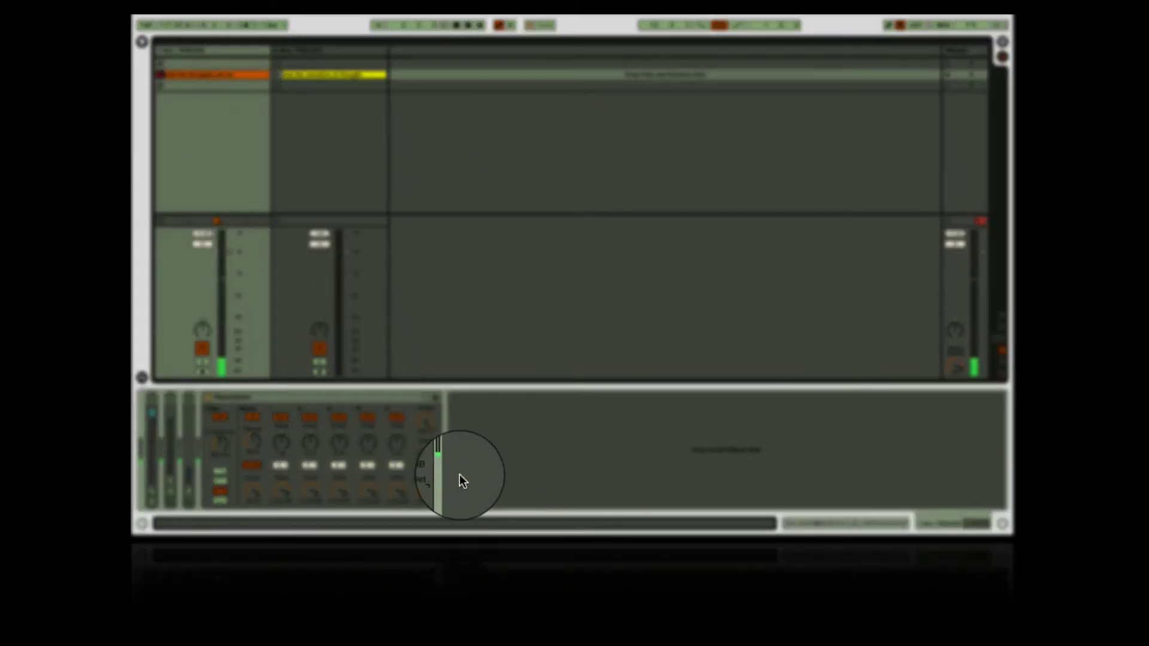
left_click(275, 74)
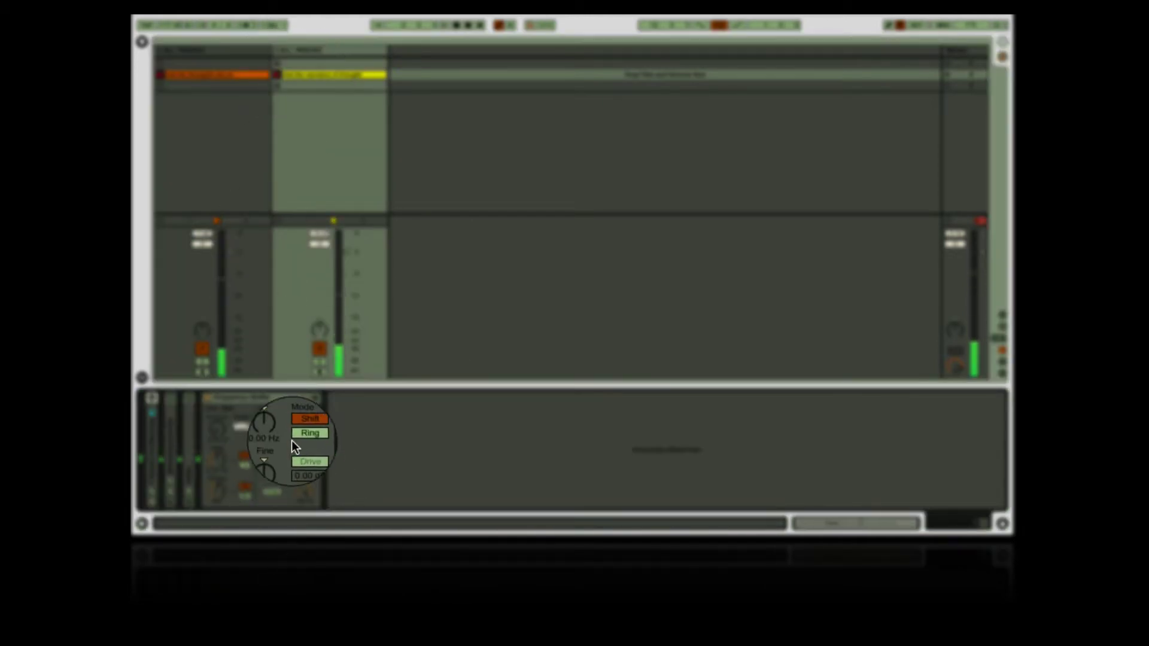
left_click_drag(272, 423, 272, 455)
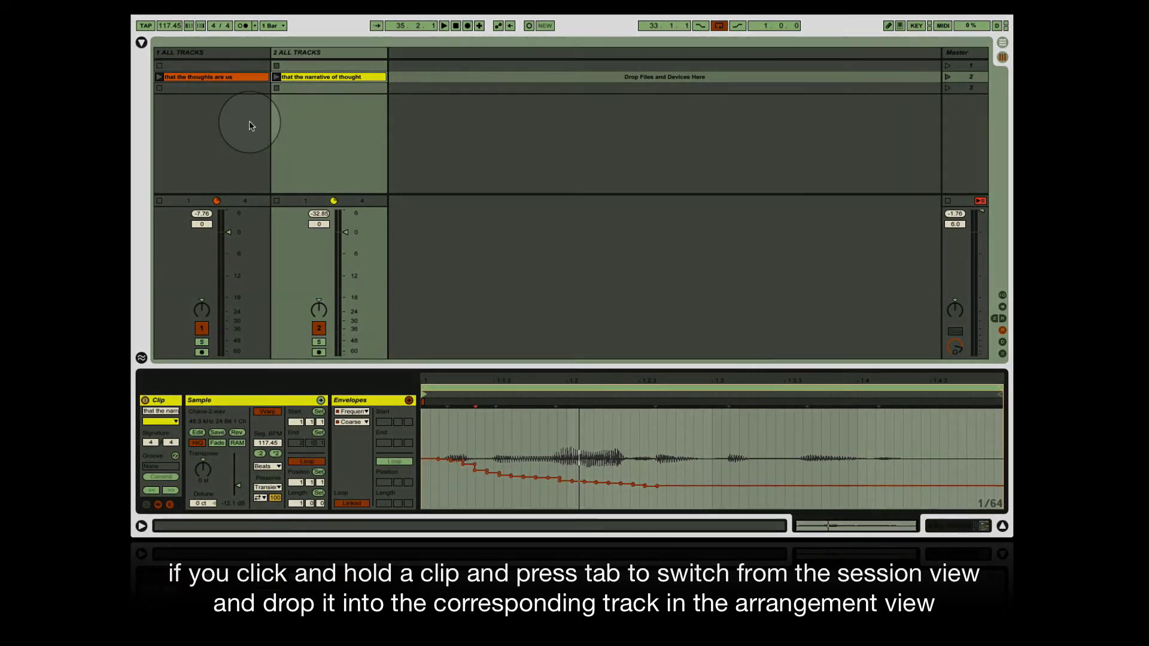
Step: Drop 'that the thoughts are us' on track 1 at bar 33, restore arrangement playback, and play
left_click(236, 79)
key("Tab")
left_click_drag(236, 79, 457, 95)
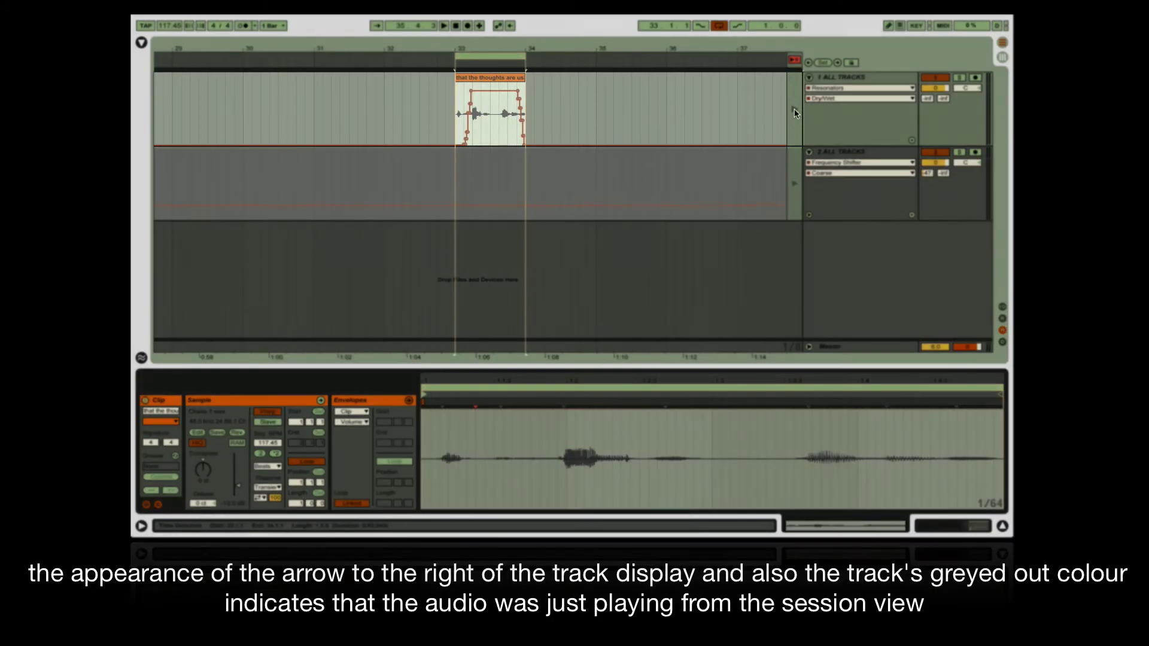
left_click(794, 110)
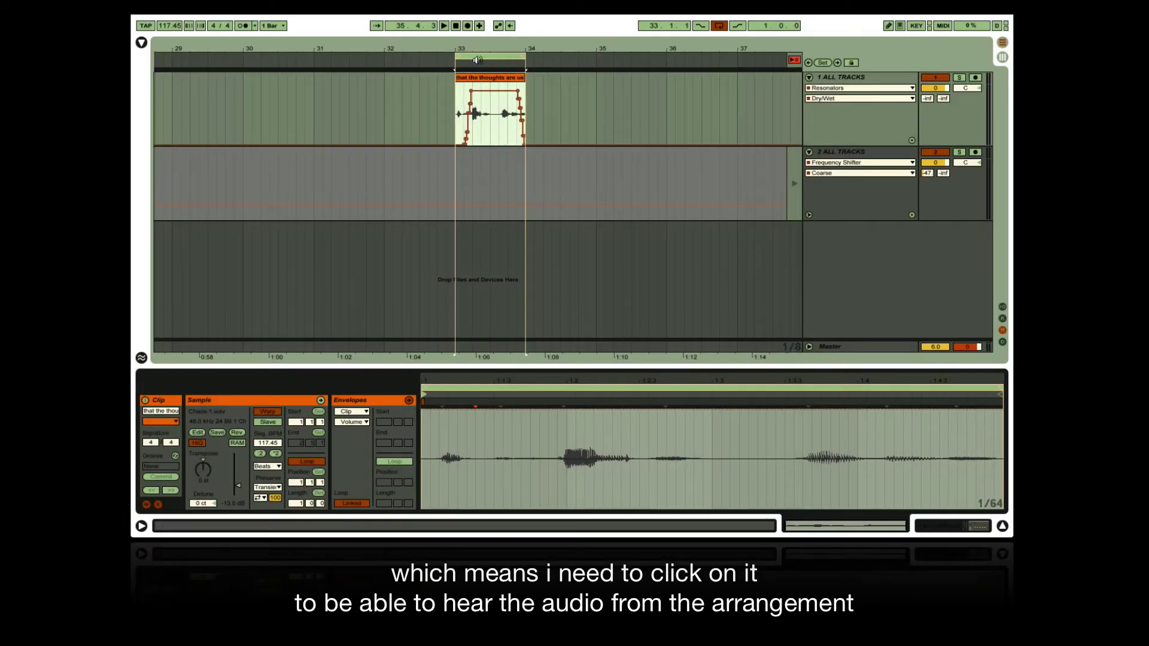
left_click(480, 59)
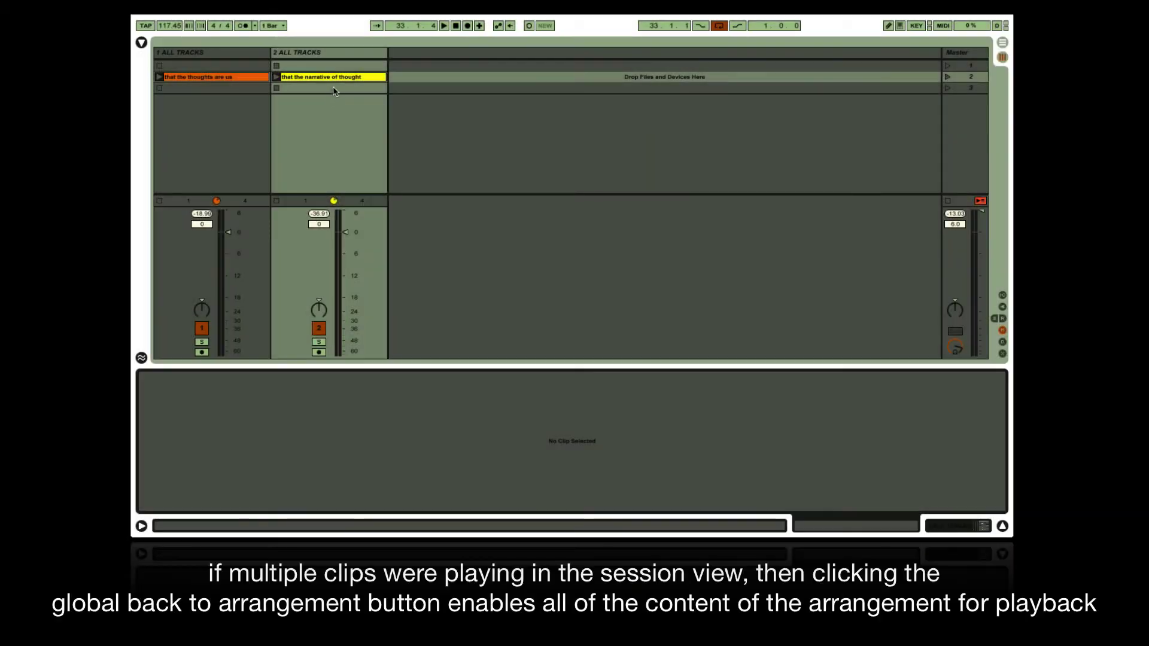
Step: Switch to the Arrangement View and turn on Automation Arm
key("Tab")
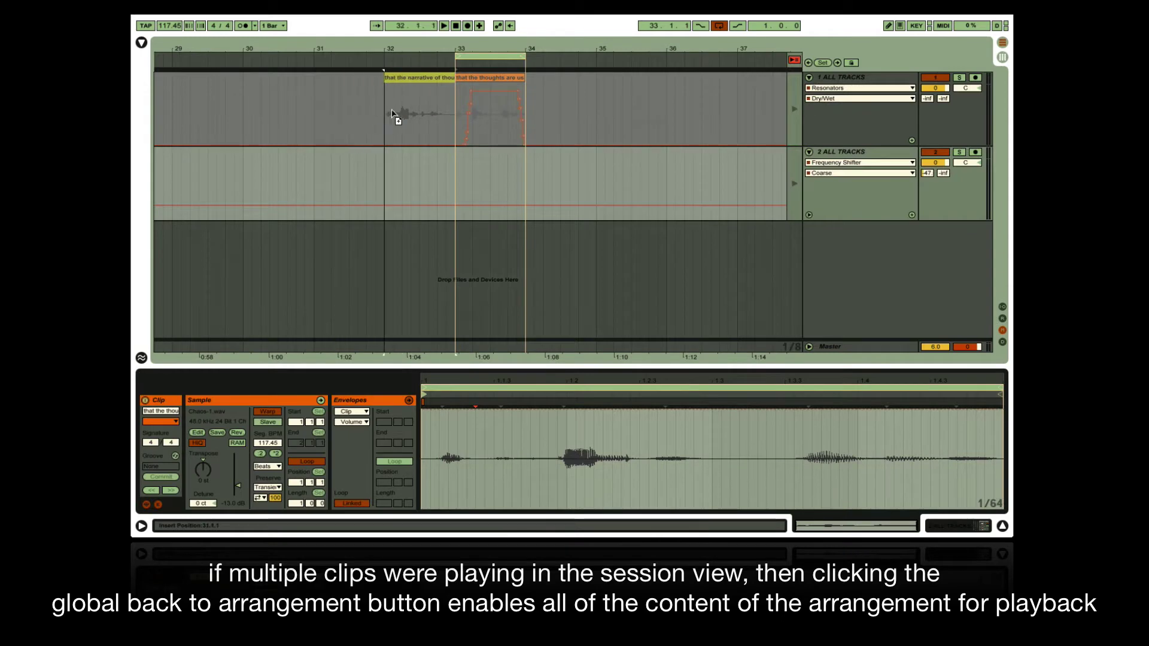
left_click(461, 159)
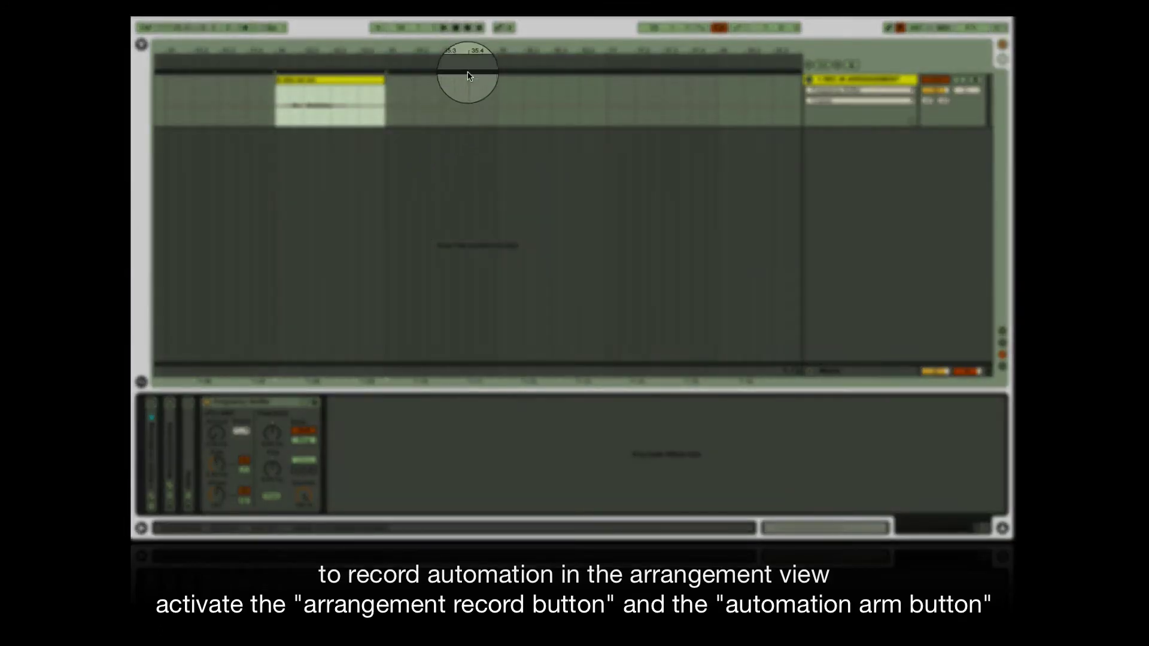
left_click(499, 29)
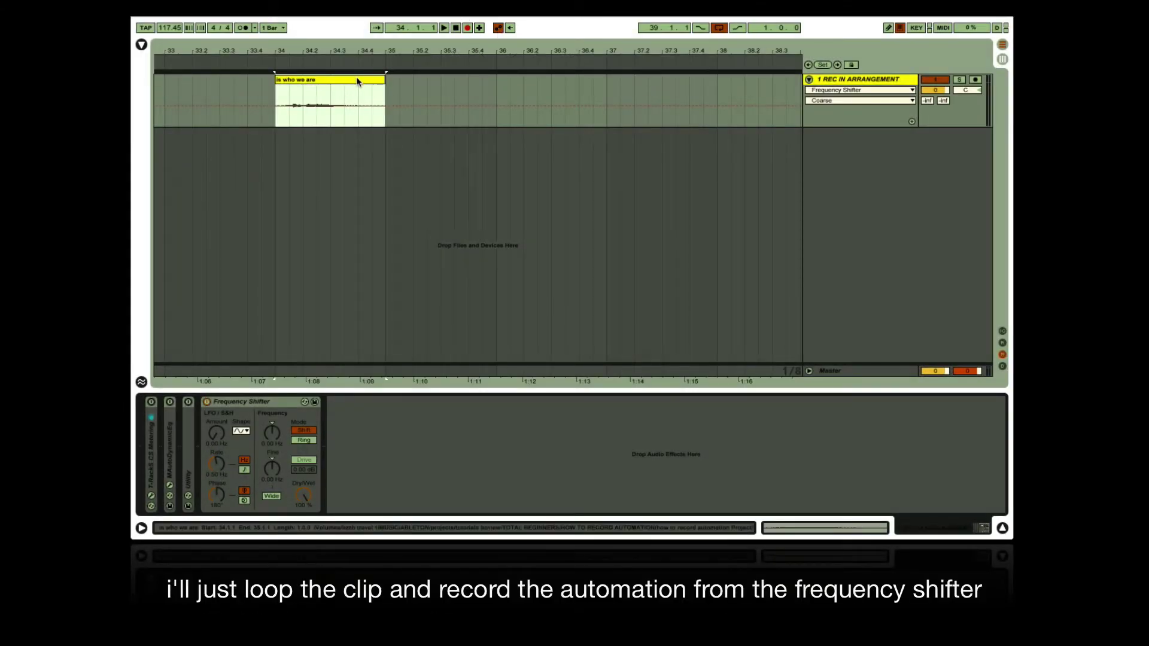
Step: Loop 'is who we are' over bars 34–35 and record a falling-then-rising Frequency Shifter frequency curve
key("super+l")
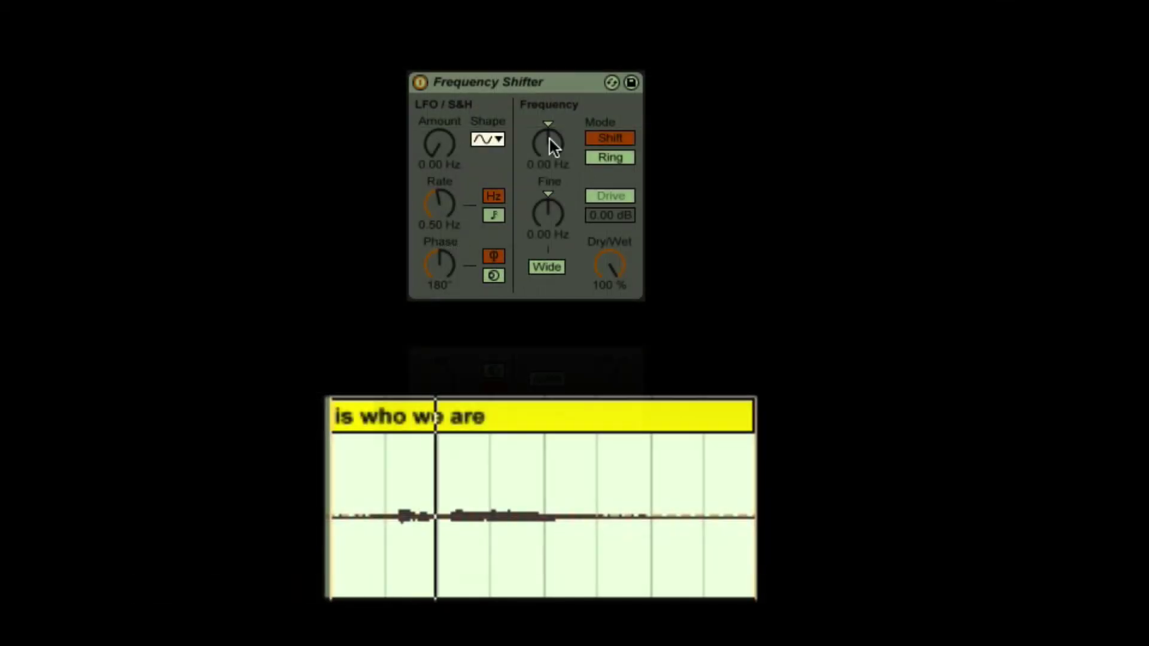
left_click_drag(273, 433, 273, 455)
mouse_move(551, 139)
left_mouse_down()
mouse_move(551, 114)
mouse_move(551, 159)
left_mouse_up()
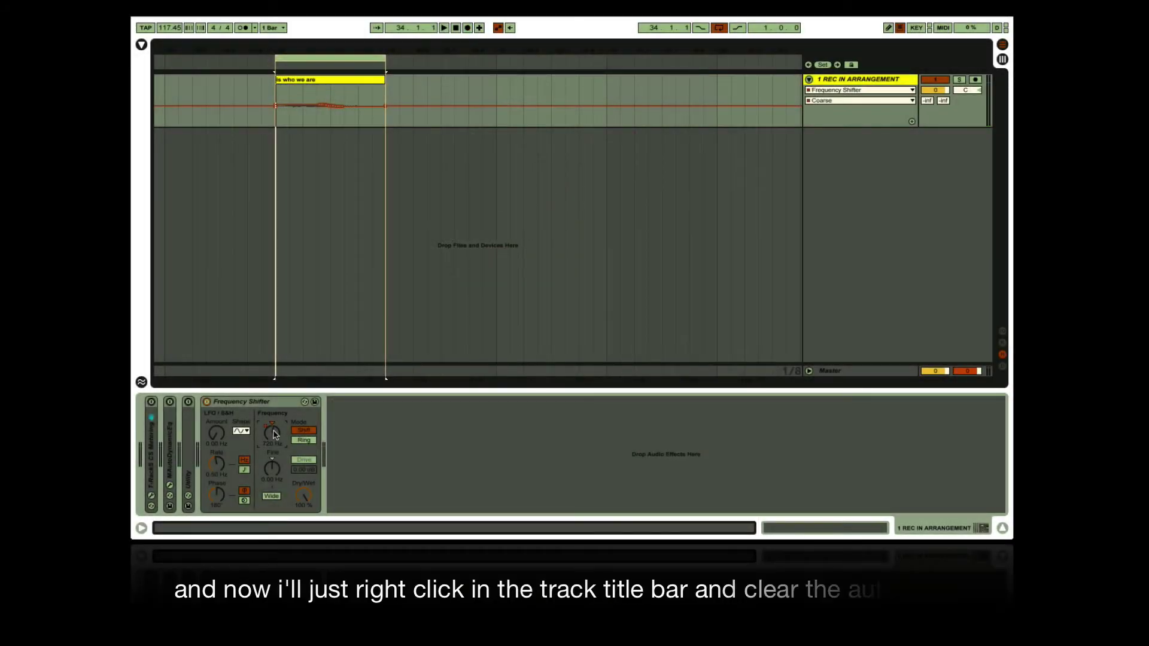
Step: Clear the Frequency Shifter Coarse envelope from the track and select the 'is who we are' clip
right_click(852, 79)
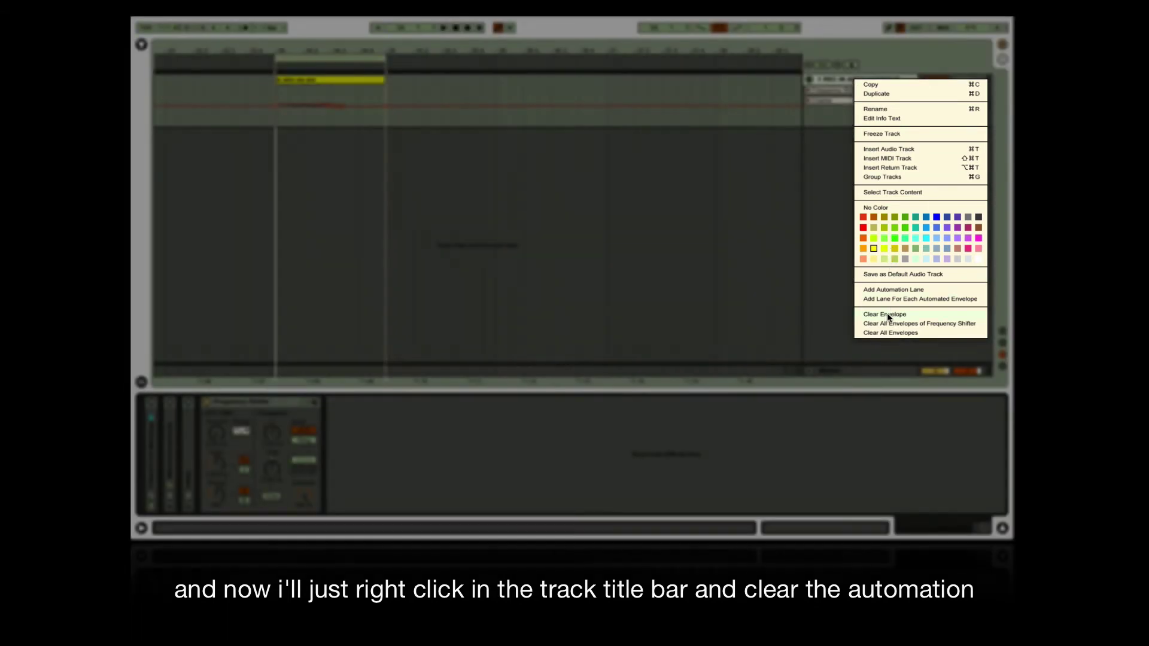
left_click(890, 316)
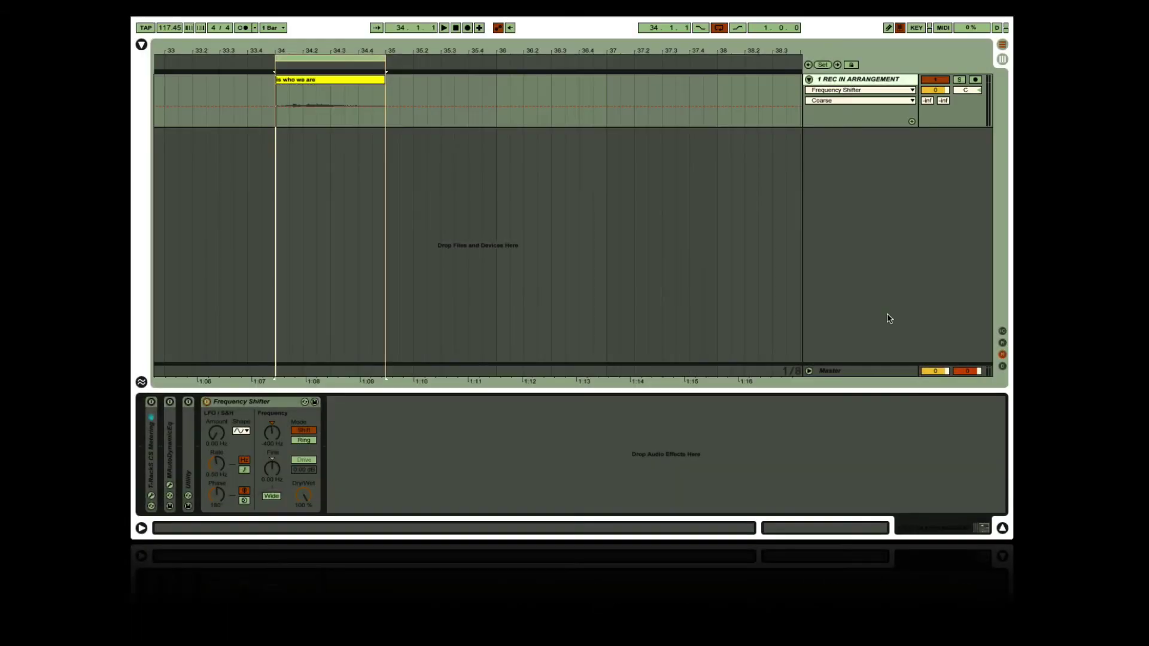
left_click(356, 79)
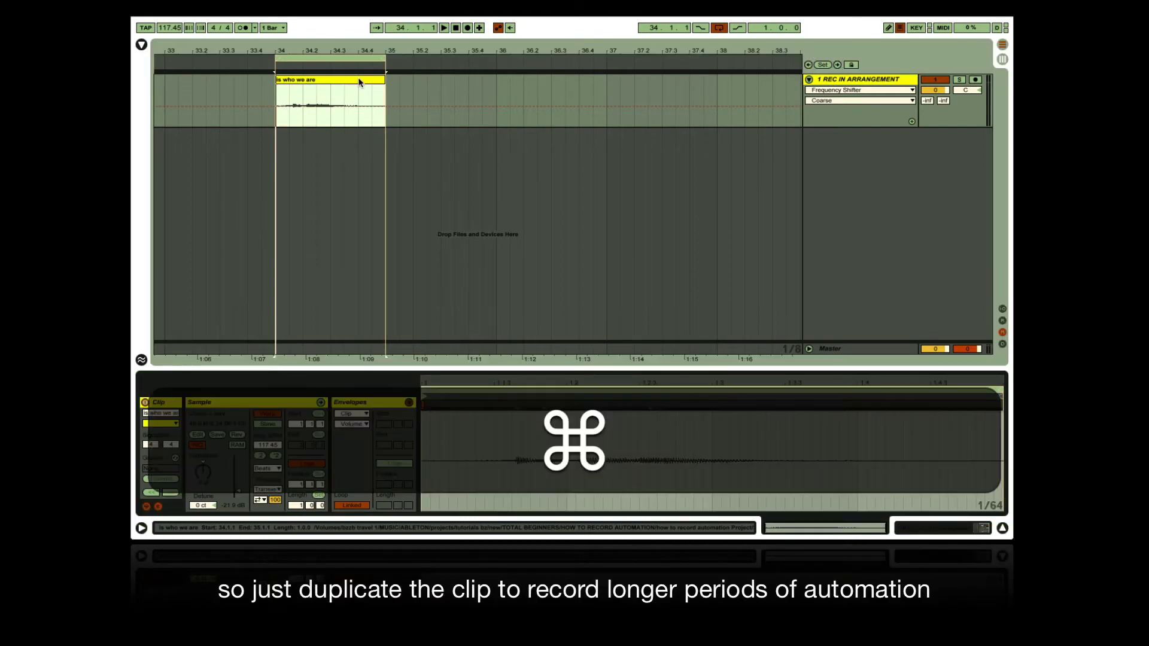
Step: Duplicate the 'is who we are' clip and record one Frequency curve across all three copies
key("super+d")
key("super+d")
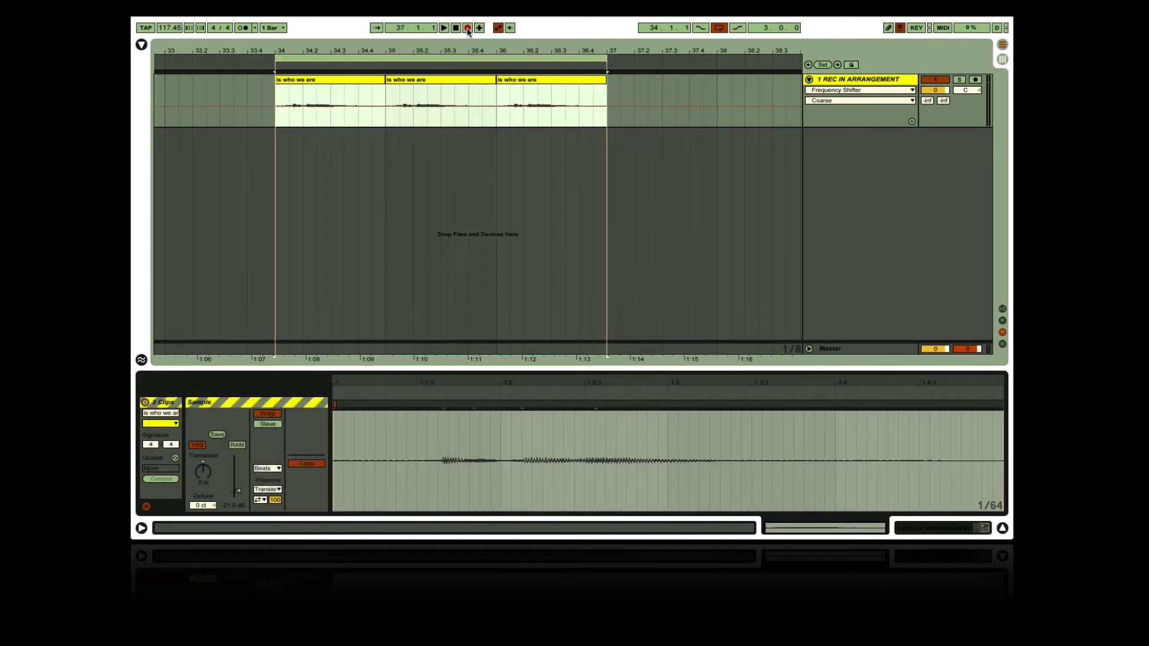
key("shift+Tab")
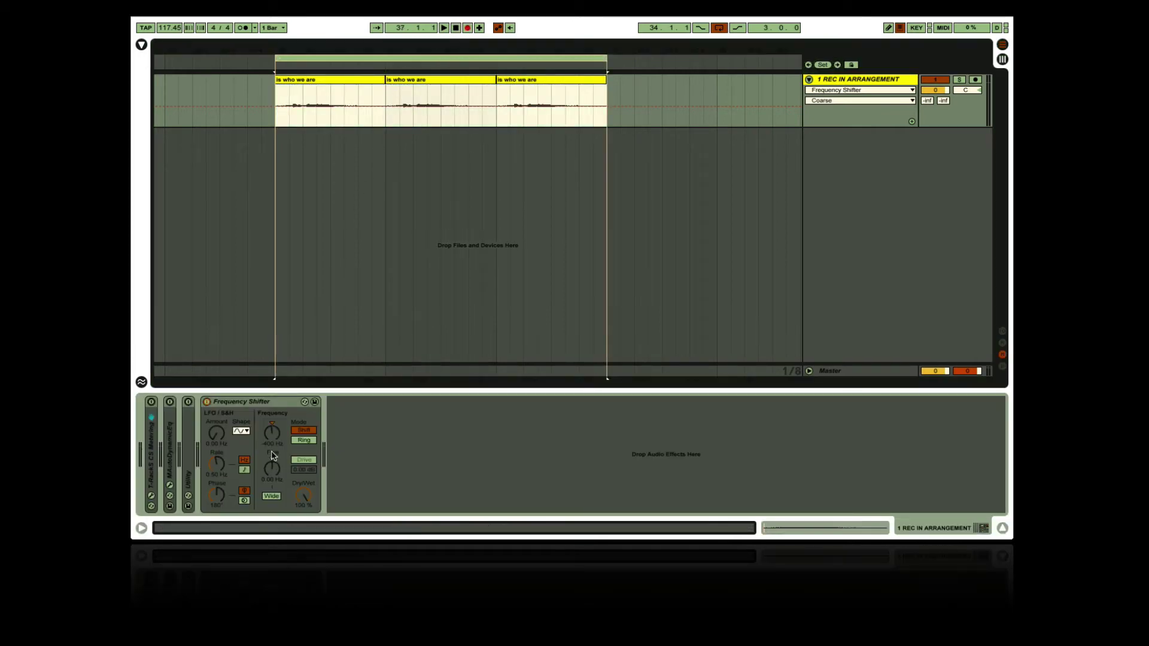
key("space")
left_click_drag(271, 439, 271, 419)
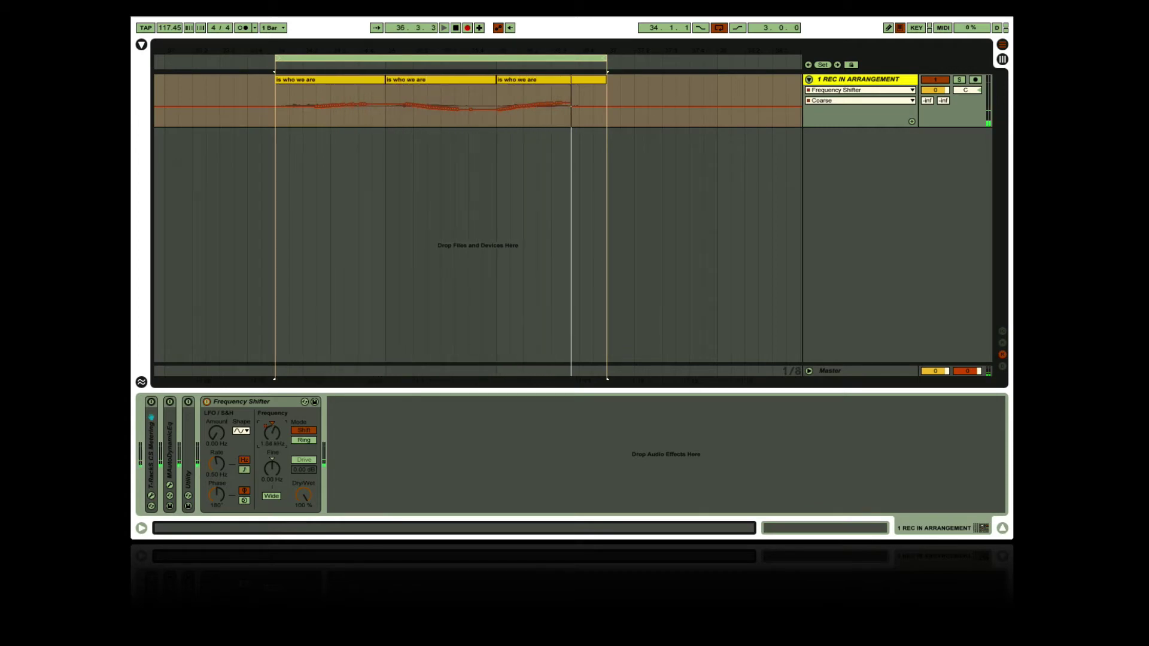
key("space")
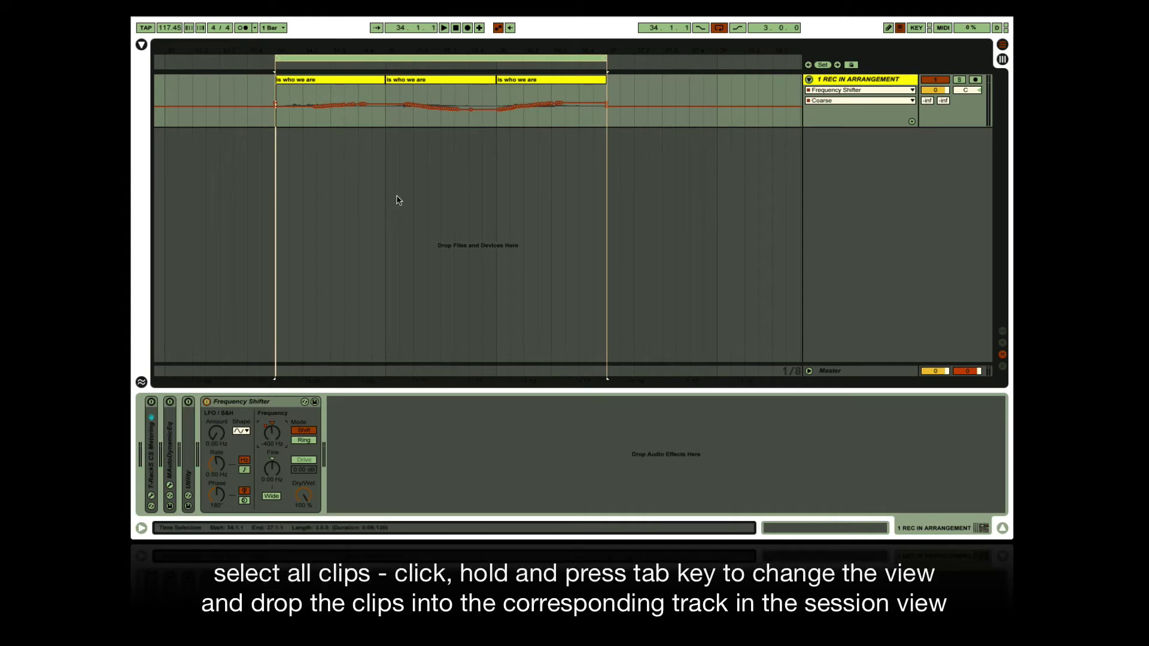
Step: Select all three 'is who we are' clips and drop them into track 1's Session slots
left_click(500, 76)
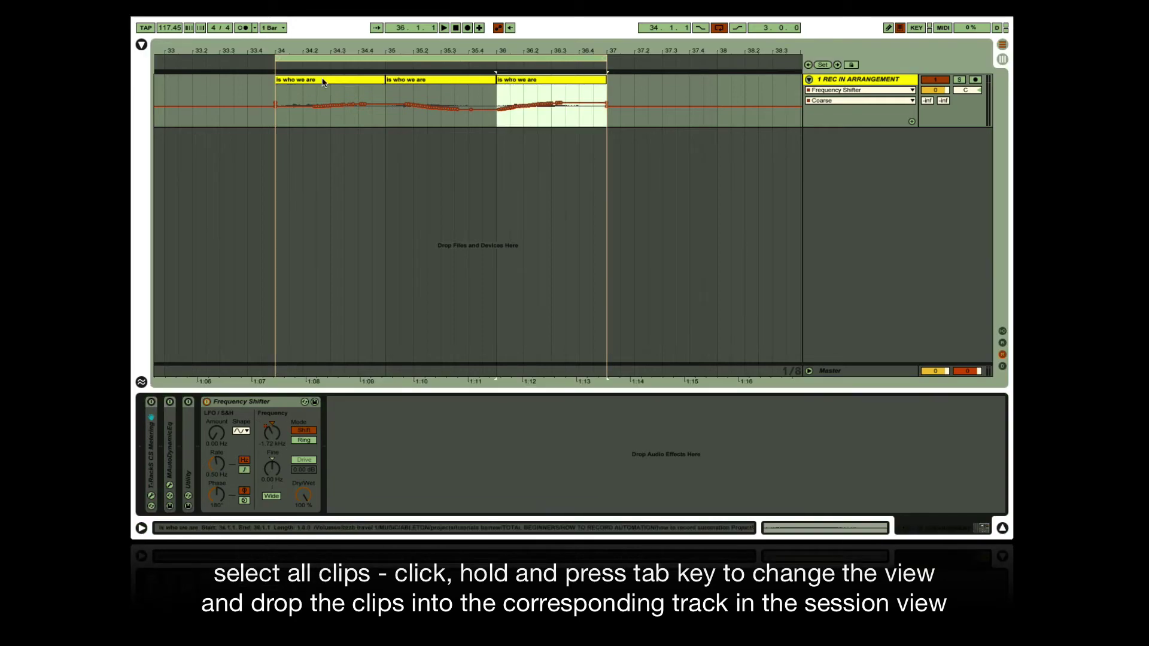
left_click(321, 81, "shift")
left_click_drag(315, 82, 255, 71)
key("Tab")
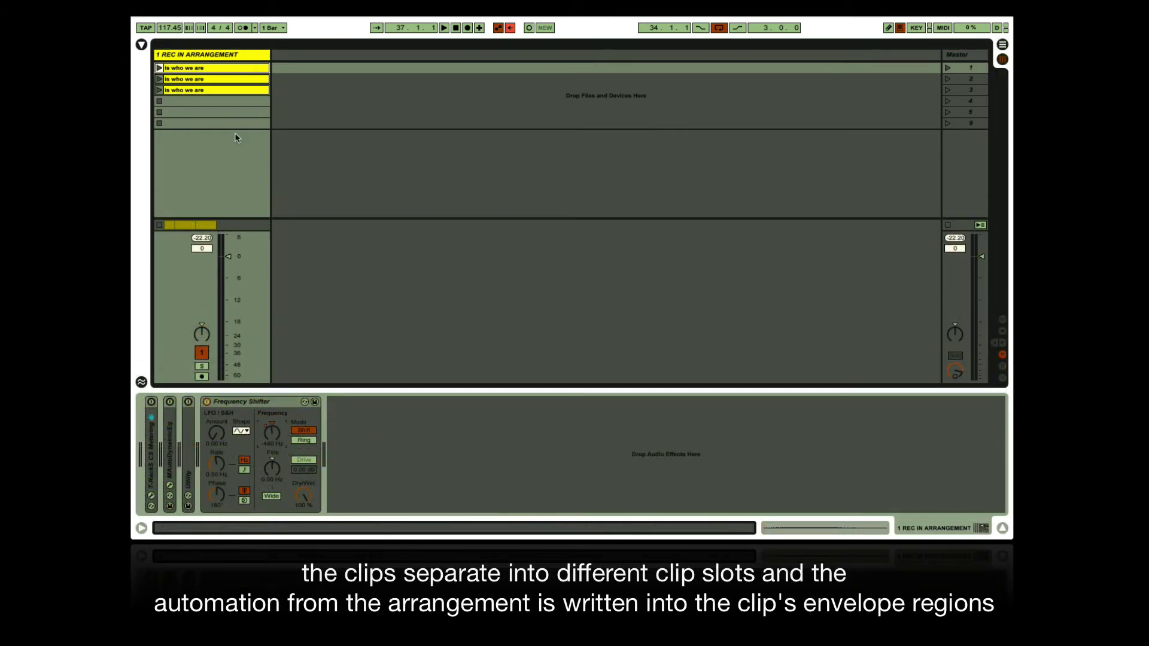
Step: Inspect the frequency envelope of each of the three clips in turn
left_click(238, 70)
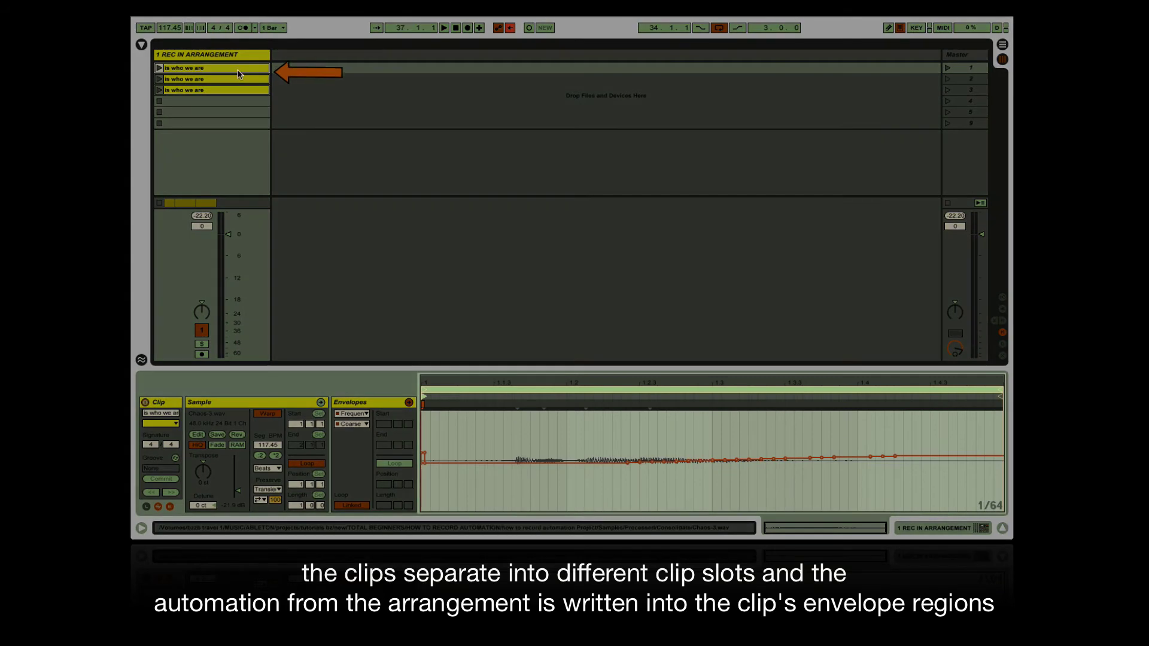
left_click(241, 81)
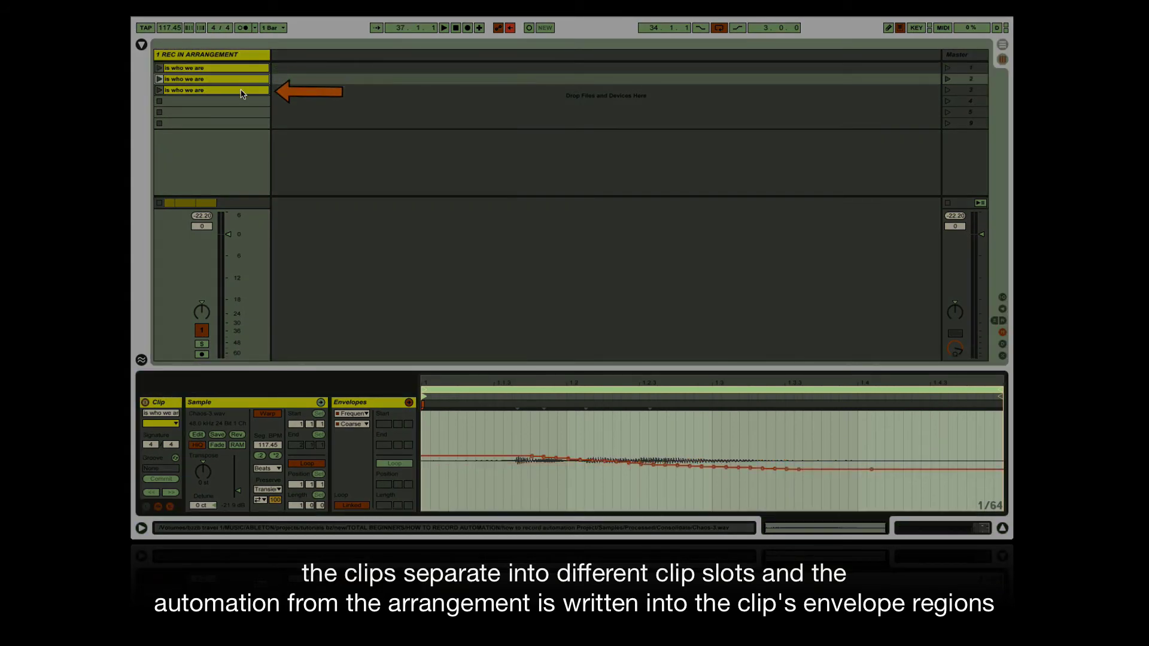
left_click(243, 92)
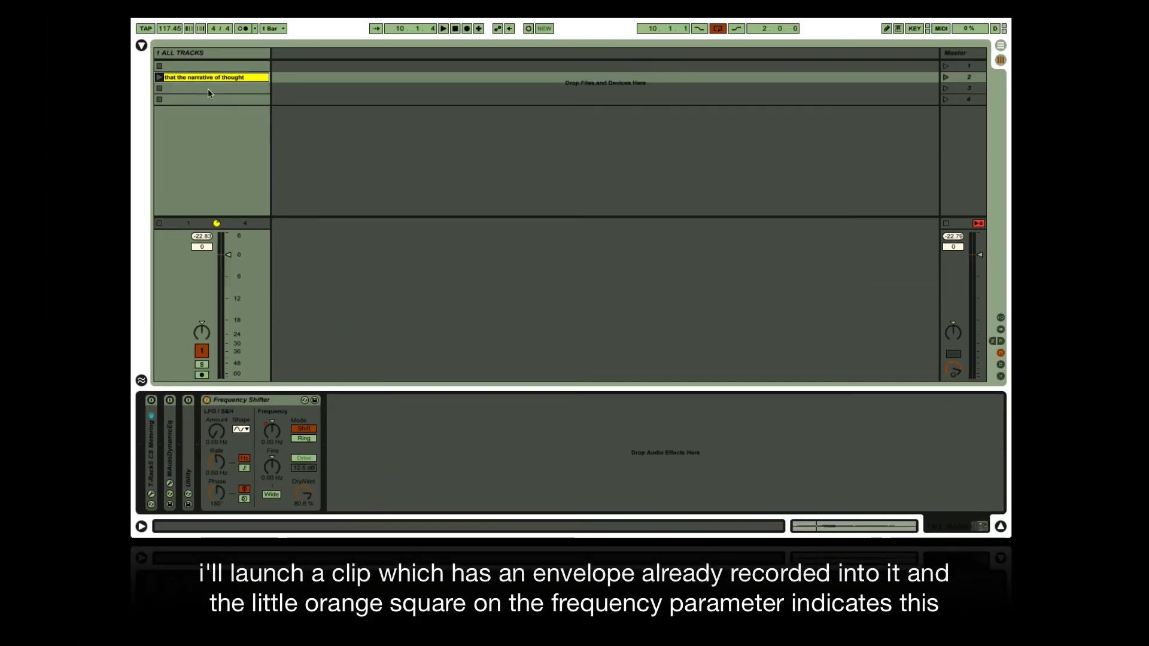
Step: Launch 'that the narrative of thought', override Frequency by hand, then relaunch to restore its envelope
left_click(159, 77)
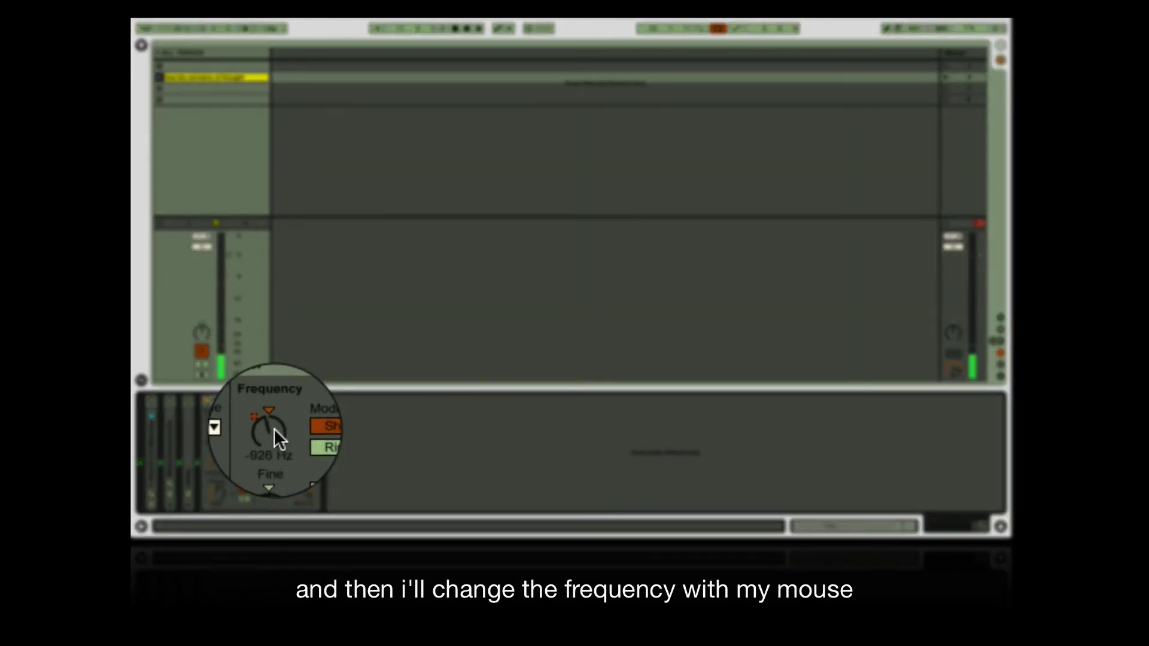
left_click_drag(274, 429, 290, 413)
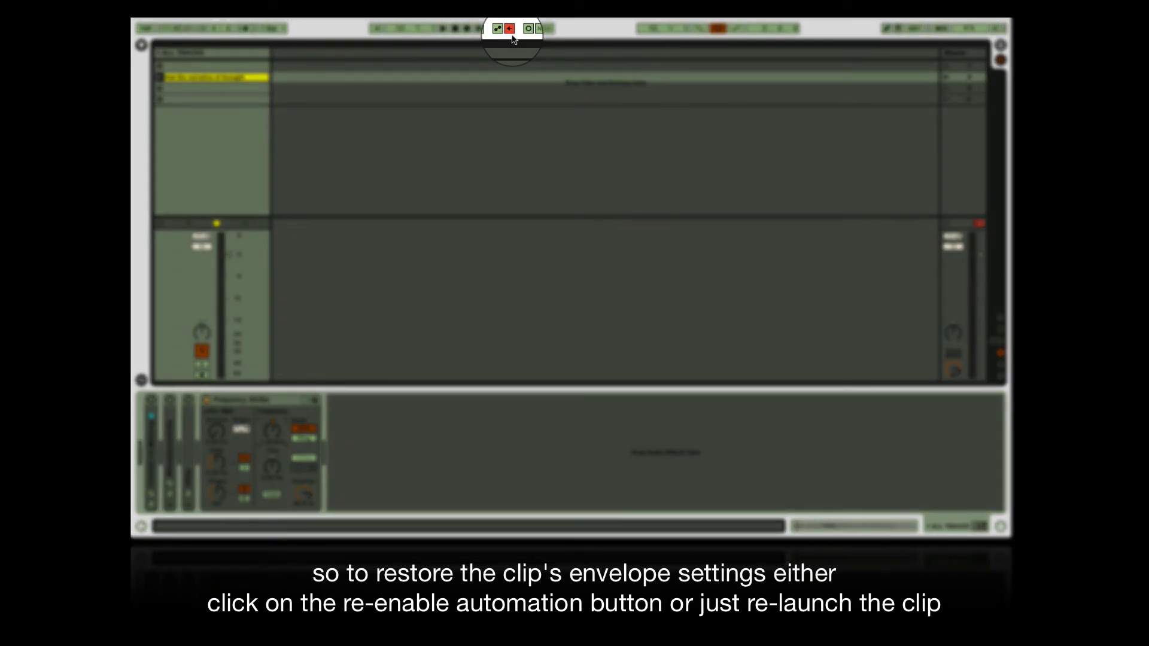
left_click(159, 79)
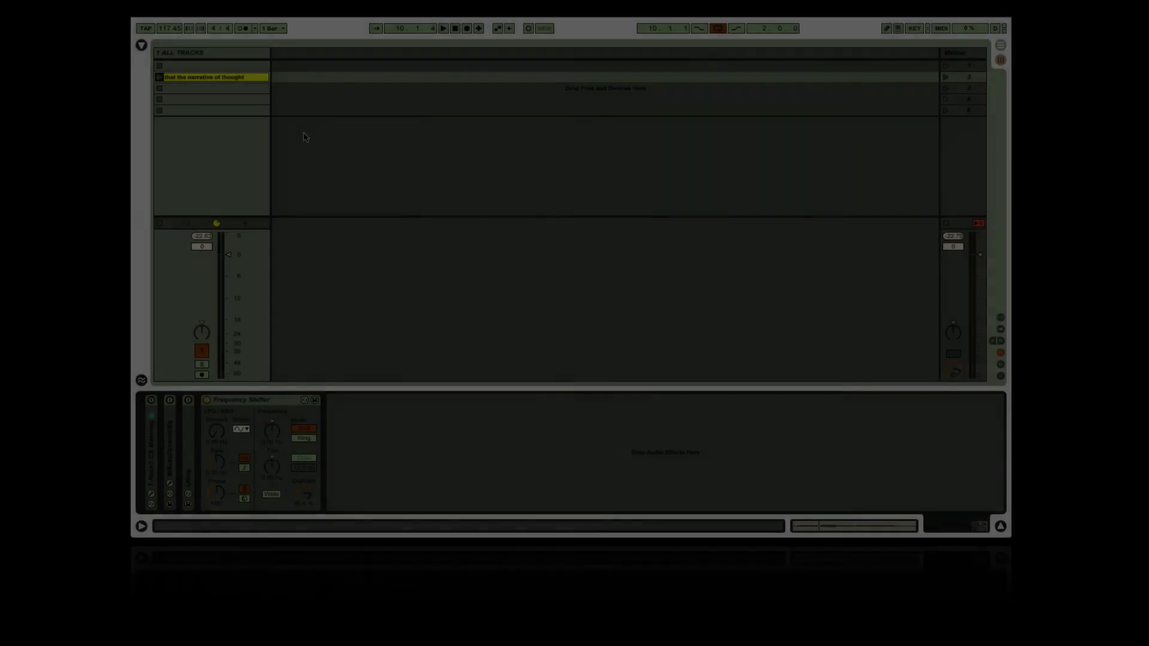
Step: Duplicate the clip, delete the copy's envelopes, and turn Frequency down to -760 Hz
key("super+d")
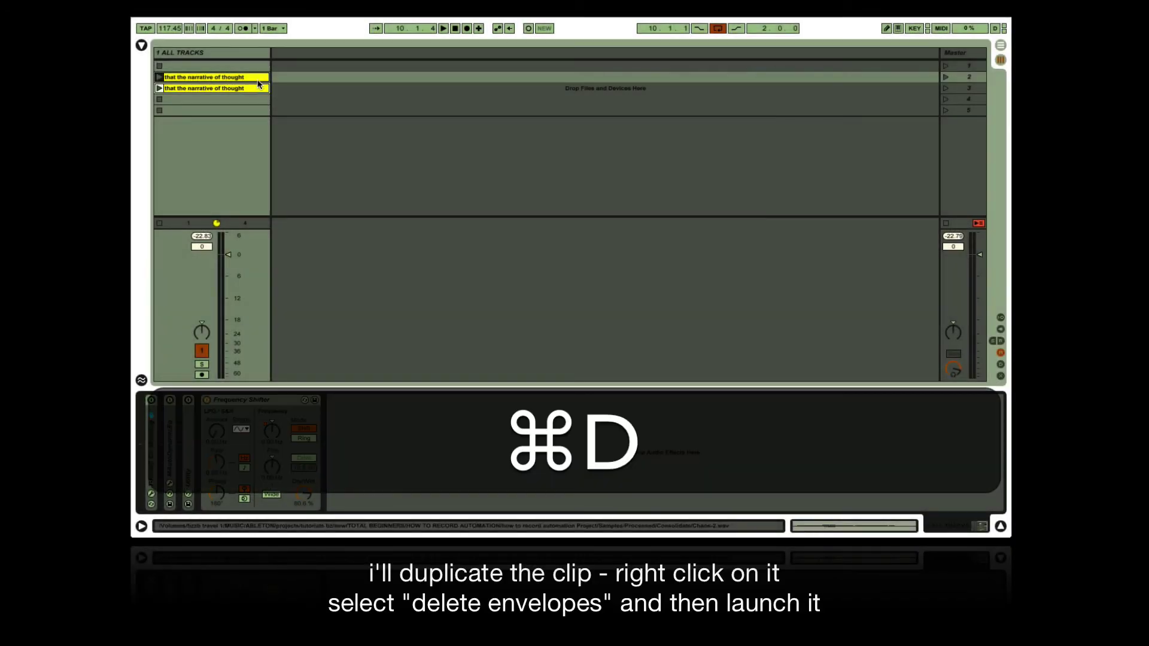
right_click(251, 89)
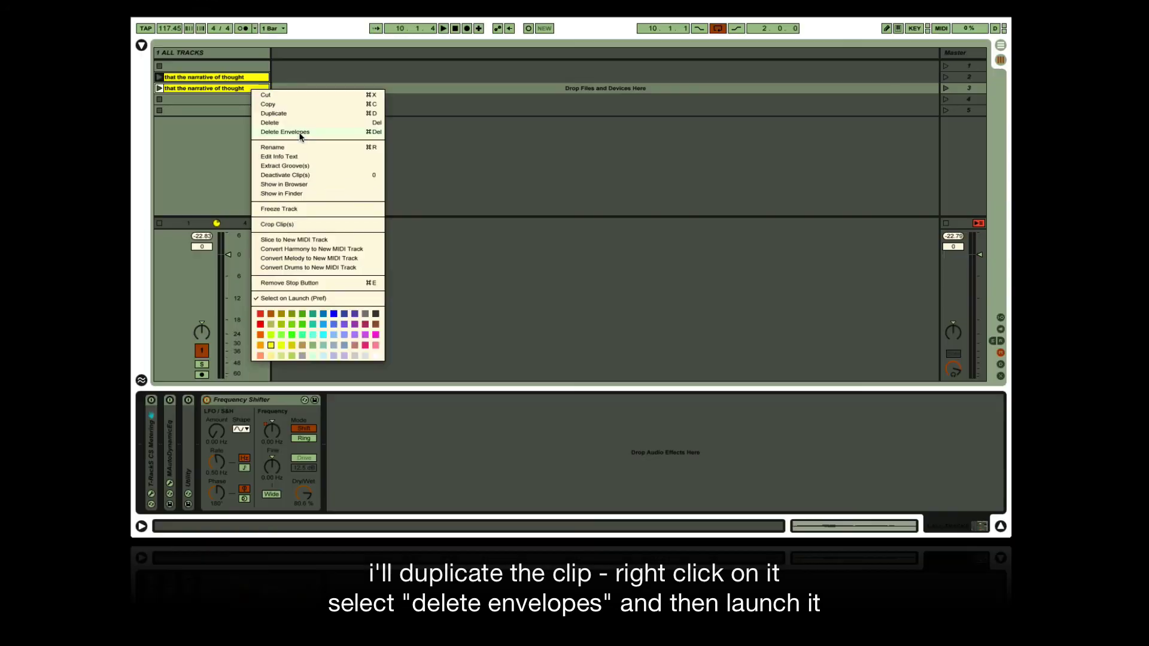
left_click(296, 132)
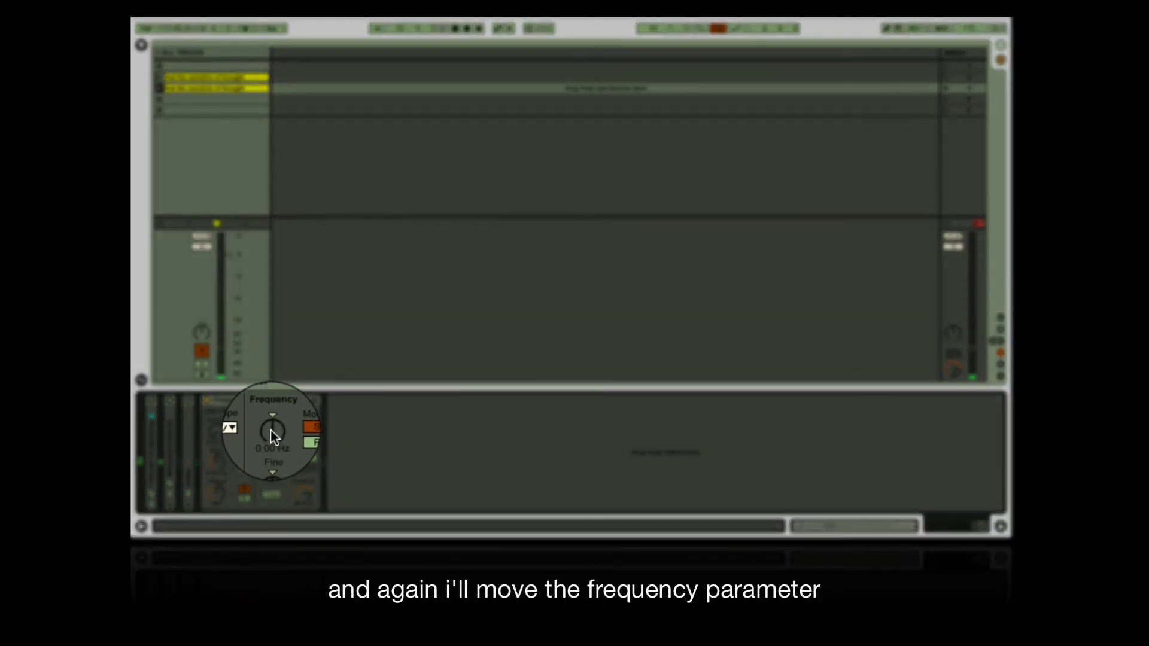
left_click_drag(270, 429, 270, 446)
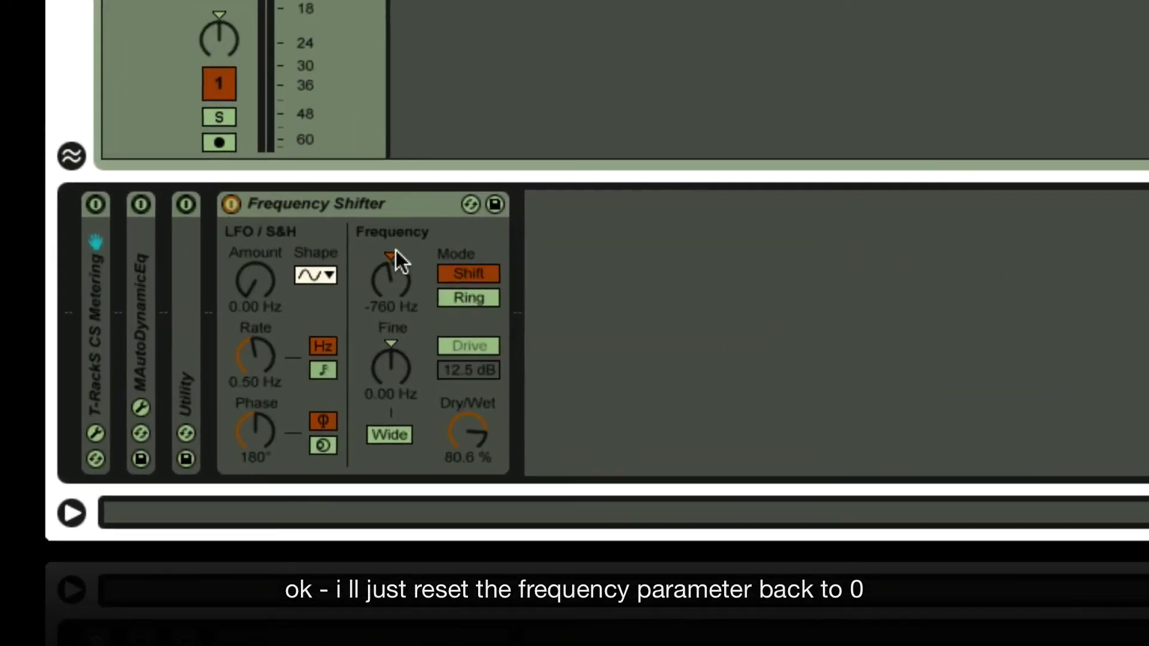
Step: Reset Frequency to 0 Hz, place both clips in the Arrangement at bar 10, and return to Arrangement playback
left_click(275, 417)
key("Delete")
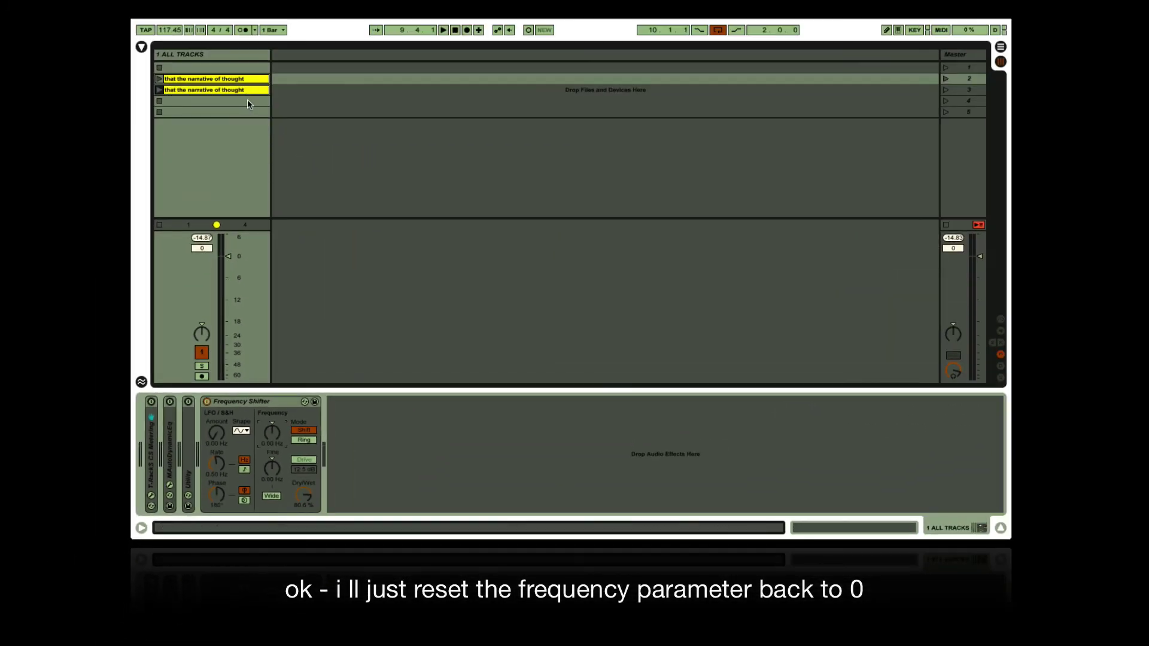
key("Tab")
left_click_drag(251, 83, 365, 93)
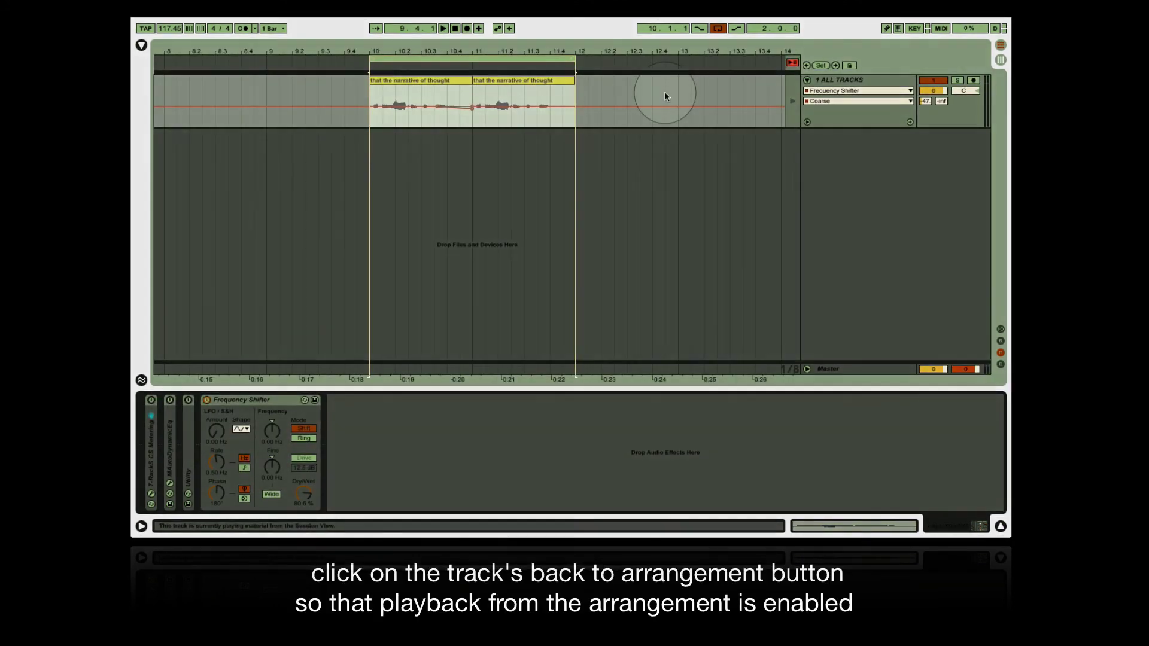
left_click(791, 107)
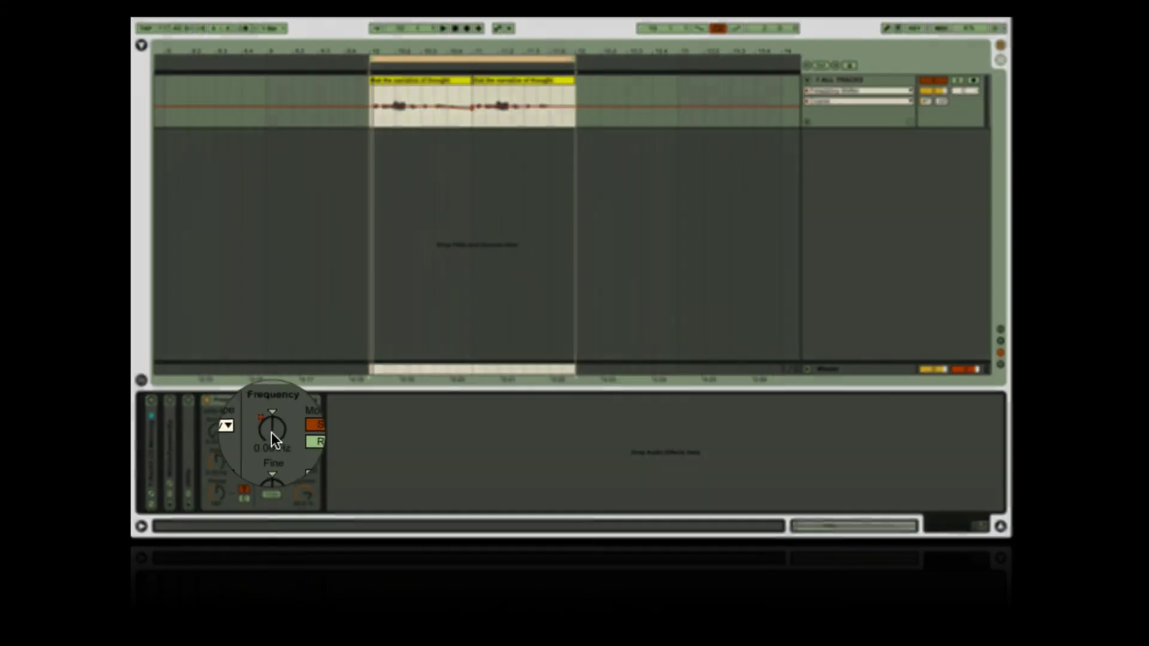
Step: Play the Arrangement, override Frequency by hand, then re-enable the recorded automation
key("space")
left_click_drag(272, 432, 271, 407)
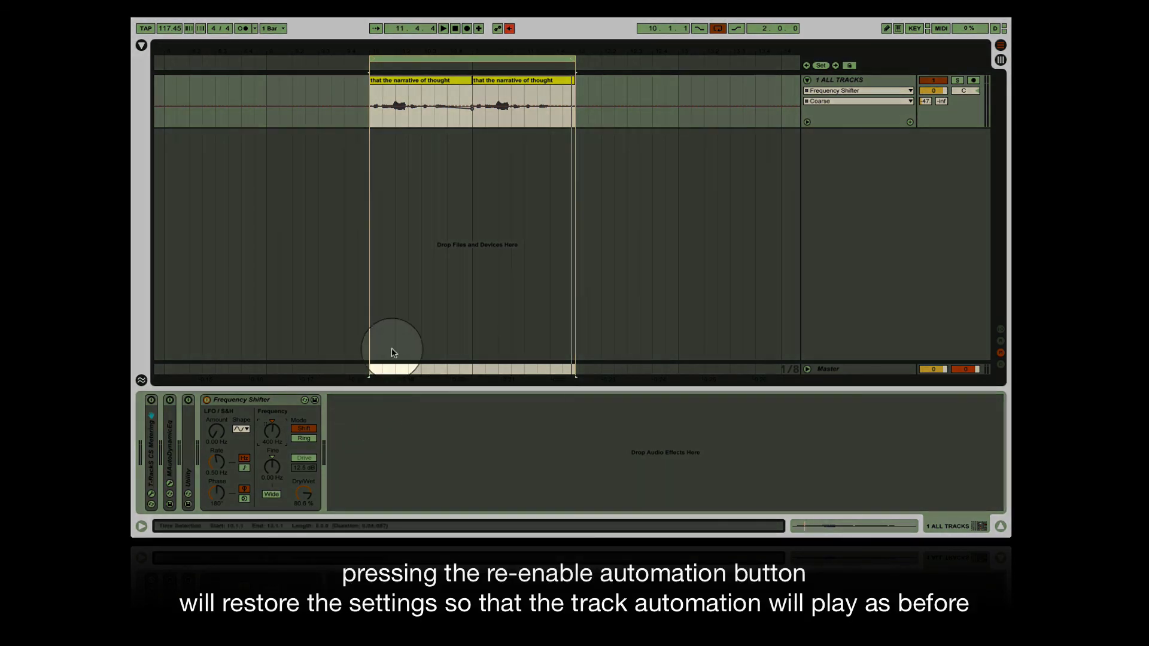
left_click(509, 28)
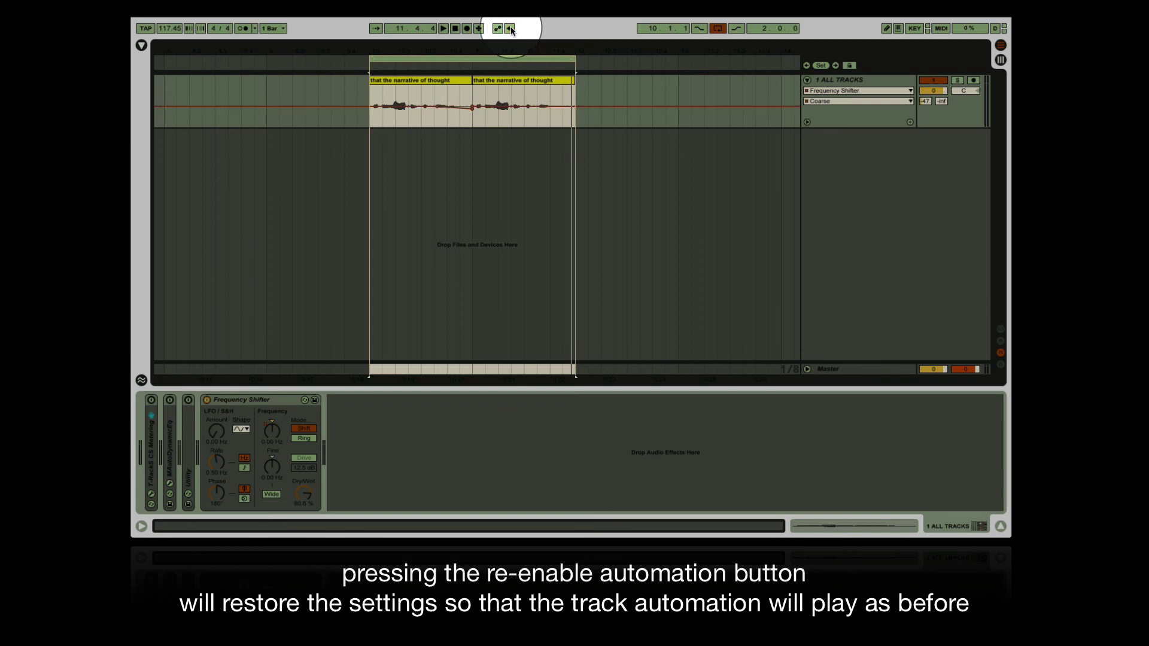